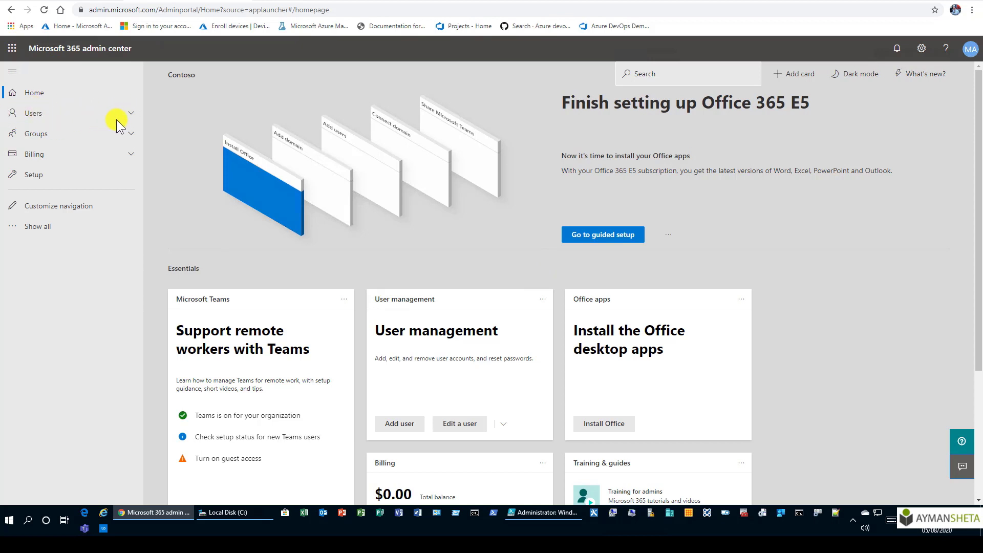
- Open role management for the third user in the Active users list and select Admin center access
left_click(127, 112)
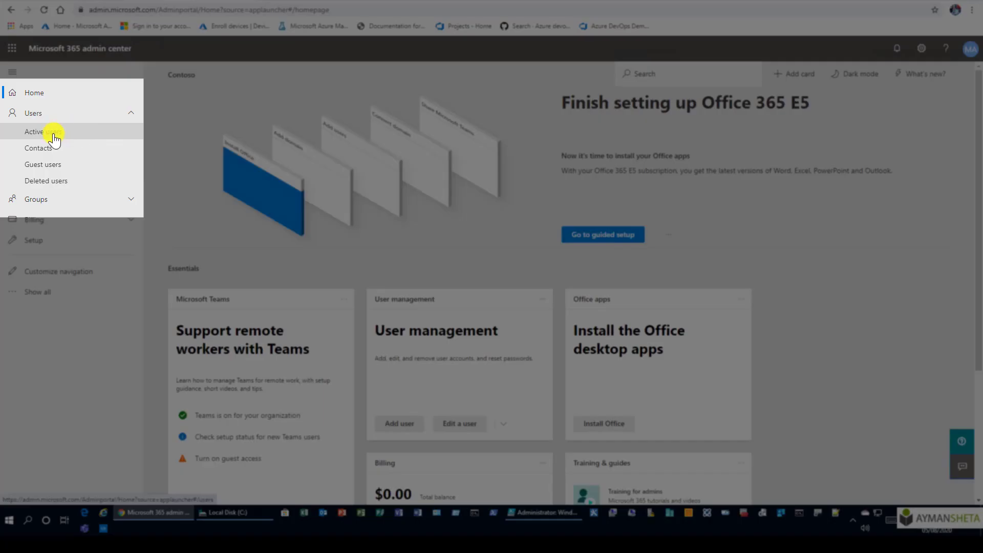
left_click(55, 135)
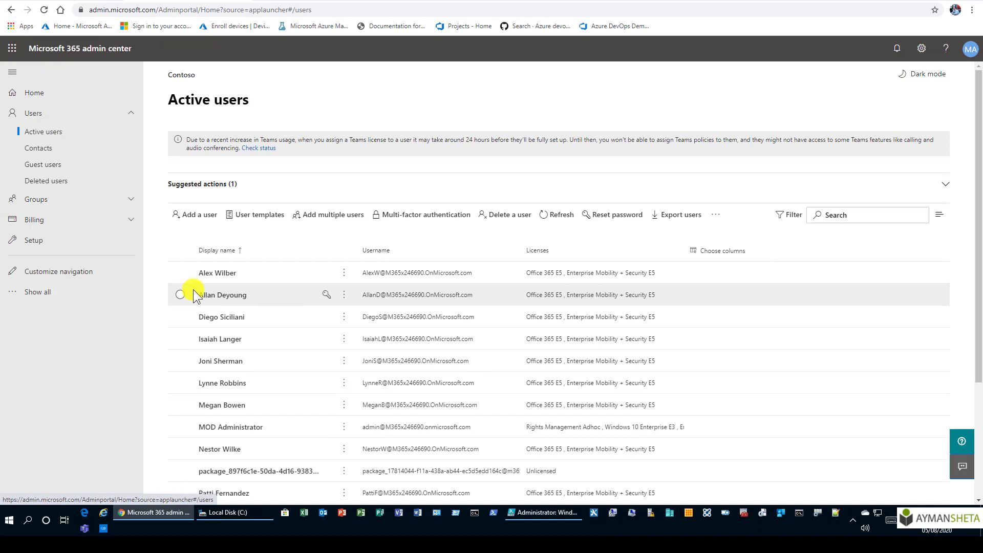
left_click(217, 321)
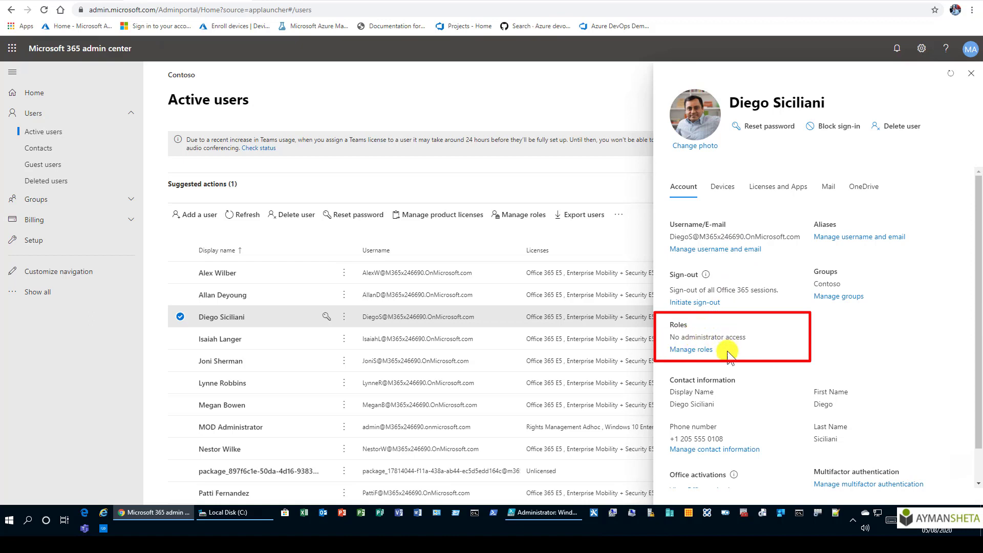
left_click(683, 354)
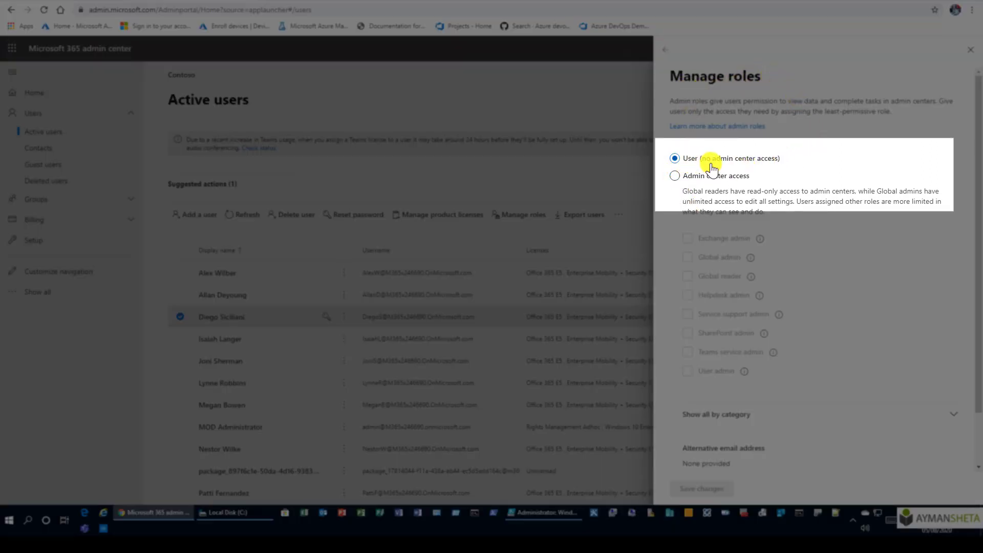
left_click(675, 177)
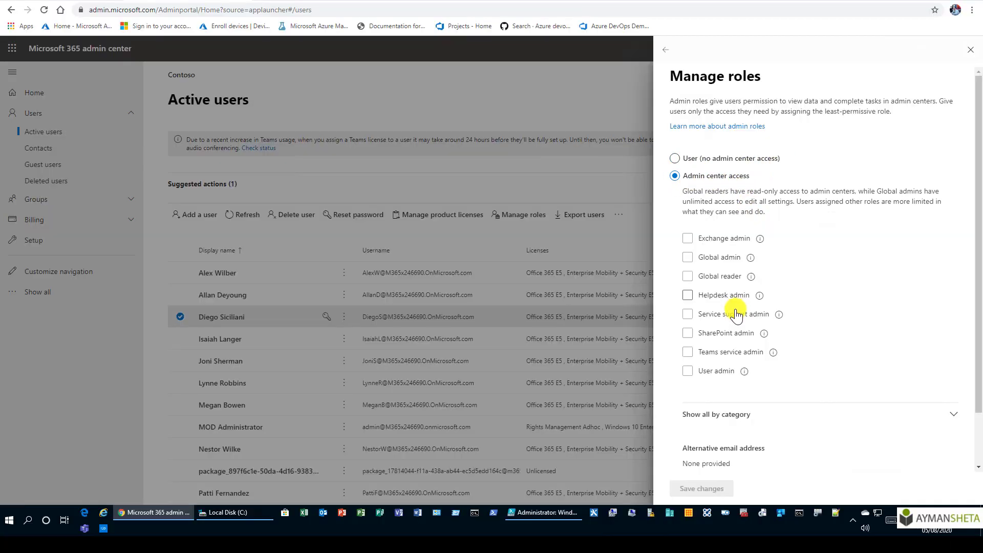
- Show all admin roles by category, assign the Billing admin role under Other, and save the changes
left_click(737, 336)
scroll(816, 353, "down", 1)
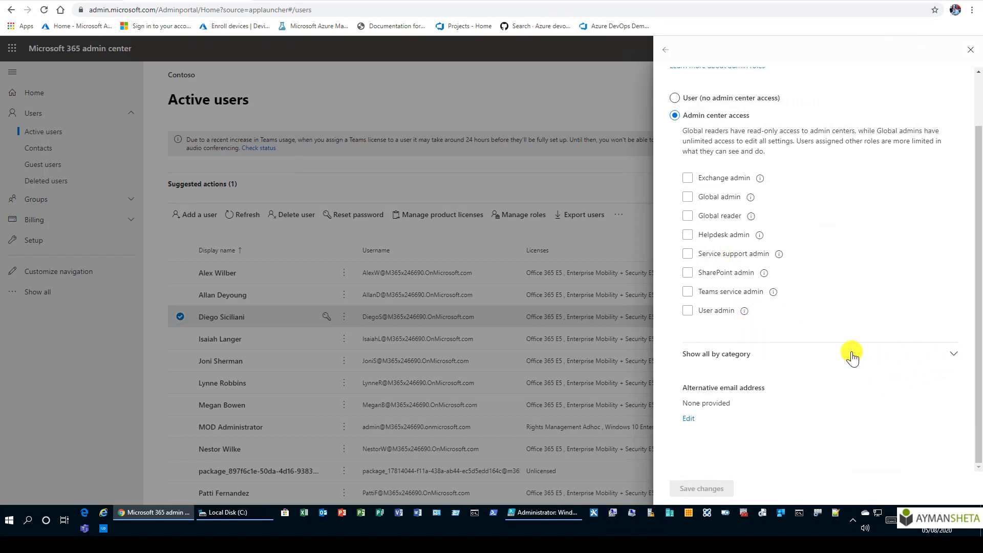
left_click(867, 355)
scroll(795, 363, "down", 1)
scroll(795, 362, "down", 6)
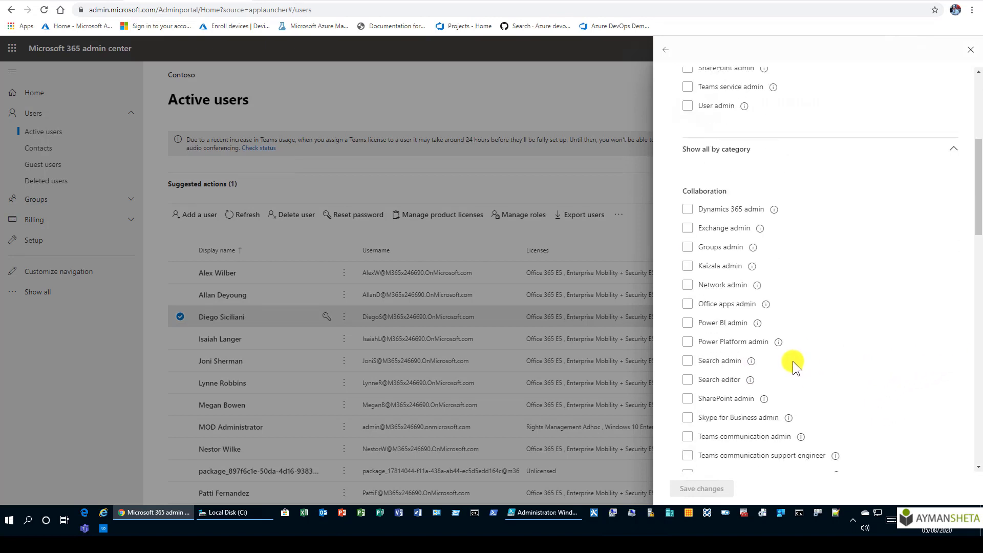
scroll(797, 367, "down", 9)
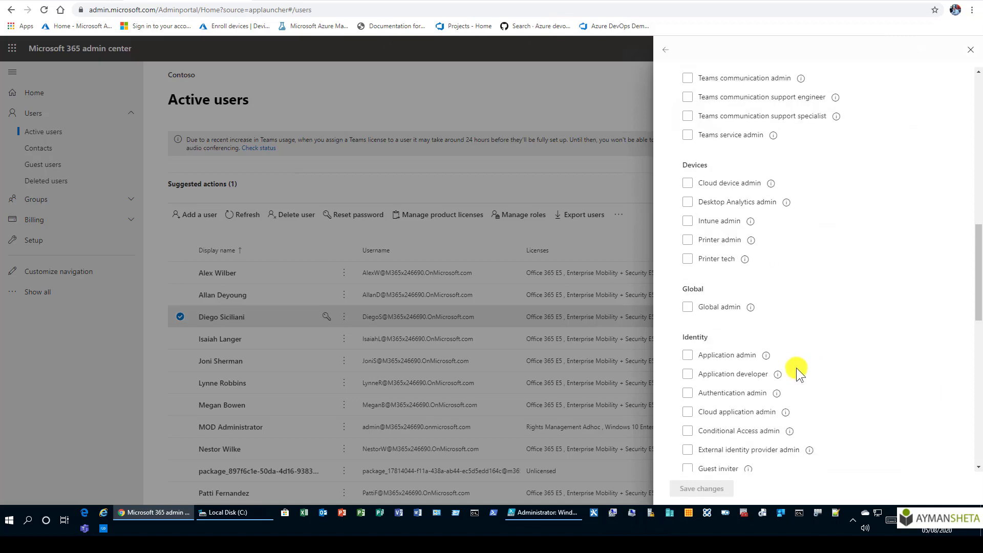
scroll(796, 368, "down", 1)
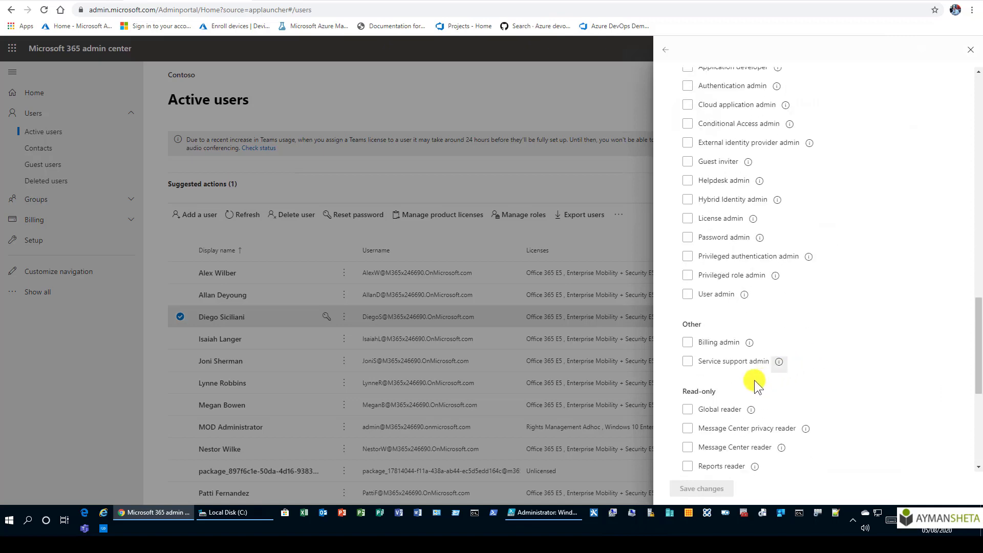
left_click(689, 344)
left_click(689, 344)
left_click(690, 344)
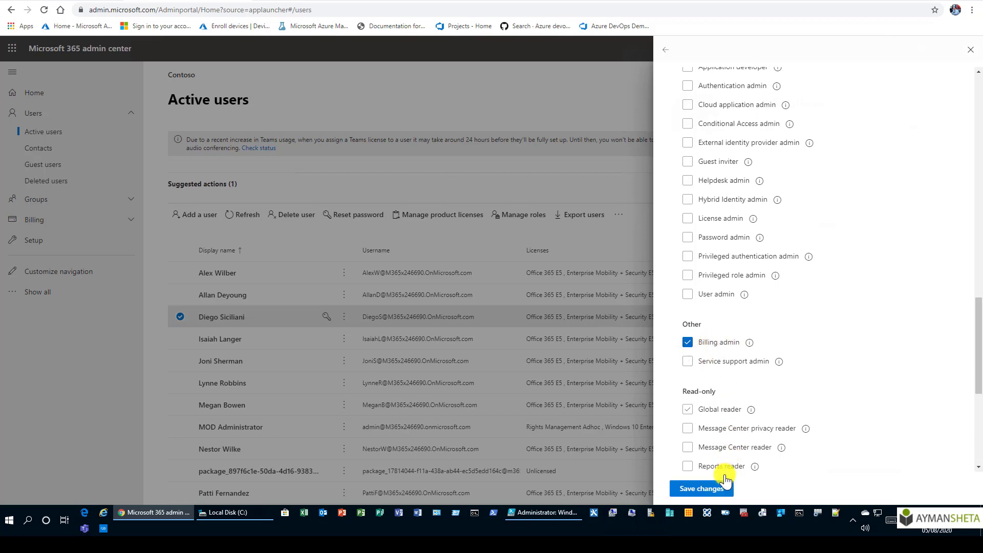
left_click(696, 486)
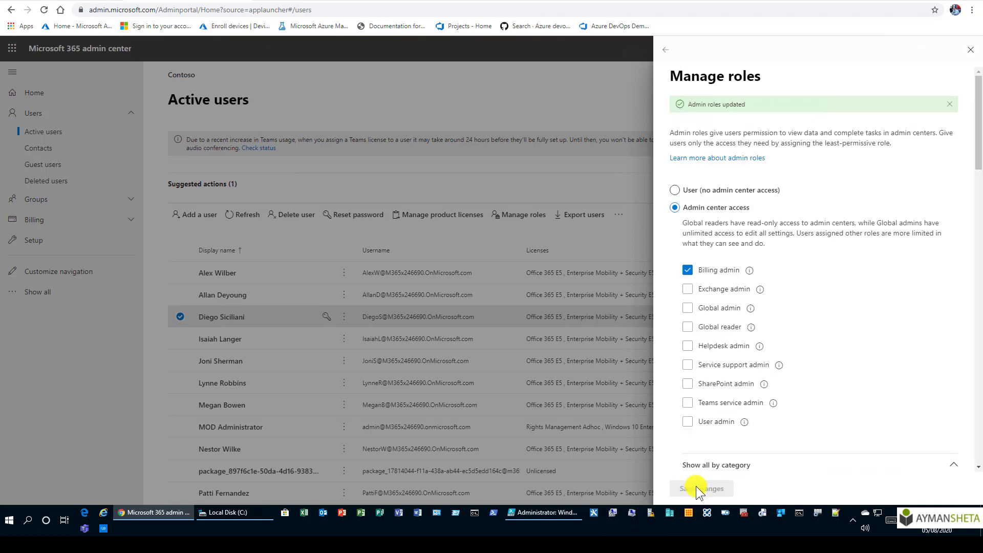
- Return to the user's account details to check the assigned role, and close the details
scroll(693, 193, "down", 2)
scroll(785, 329, "up", 2)
left_click(666, 51)
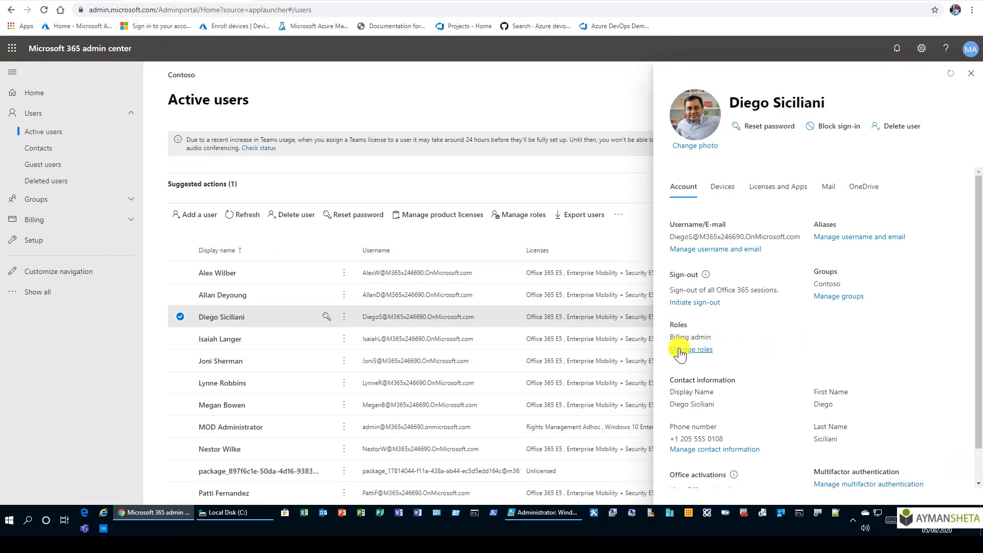
scroll(708, 323, "down", 1)
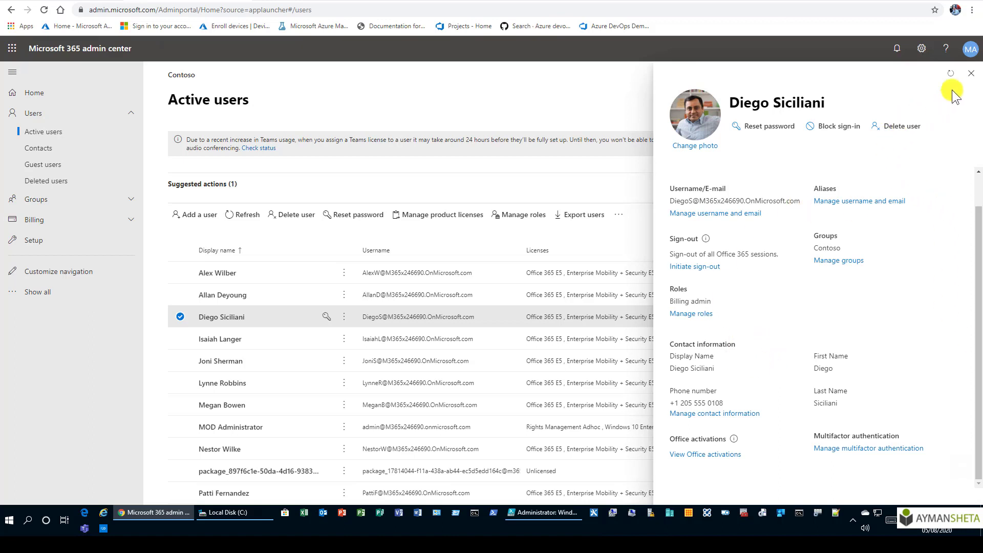
left_click(971, 73)
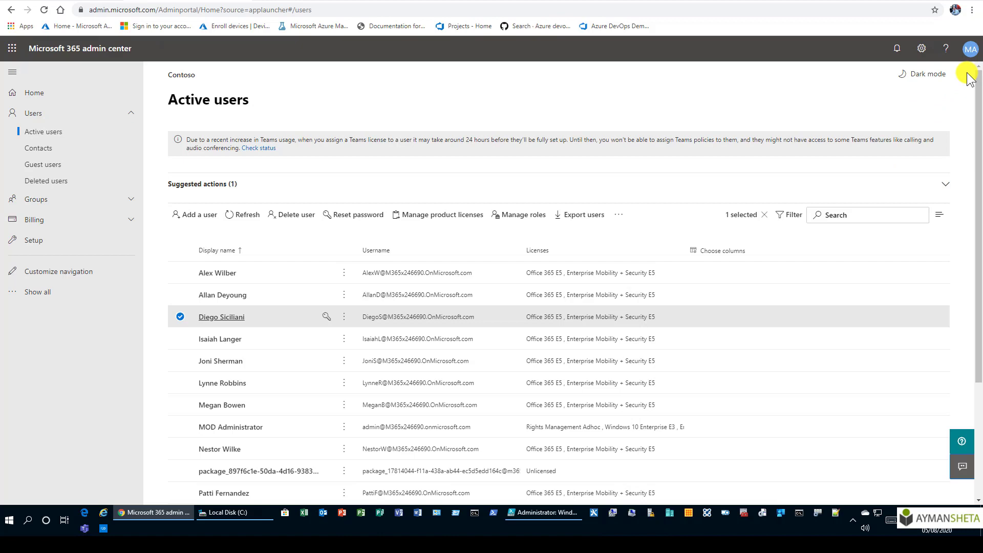
- Give the sixth listed active user Admin center access with the Helpdesk admin role, save it, and return to the account details
left_click(207, 390)
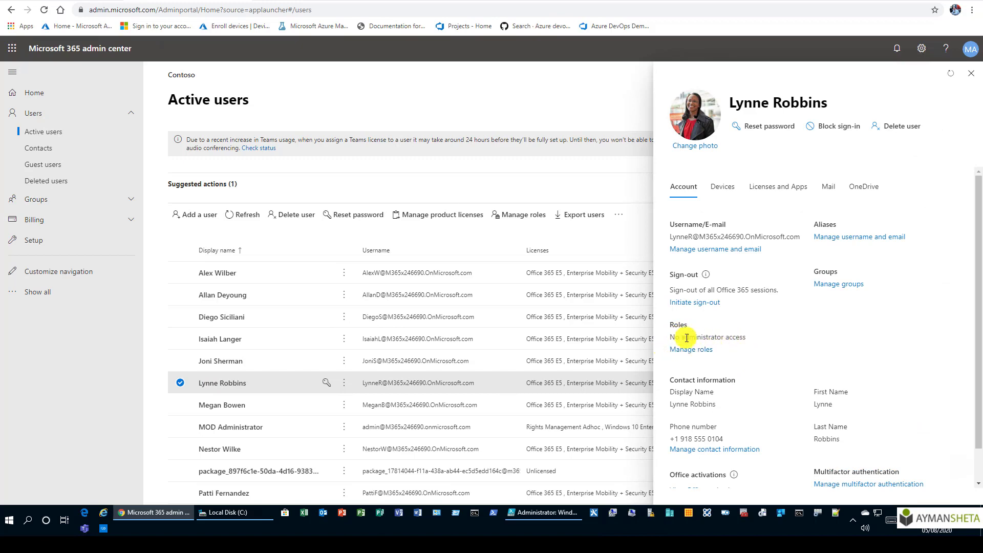
left_click(686, 350)
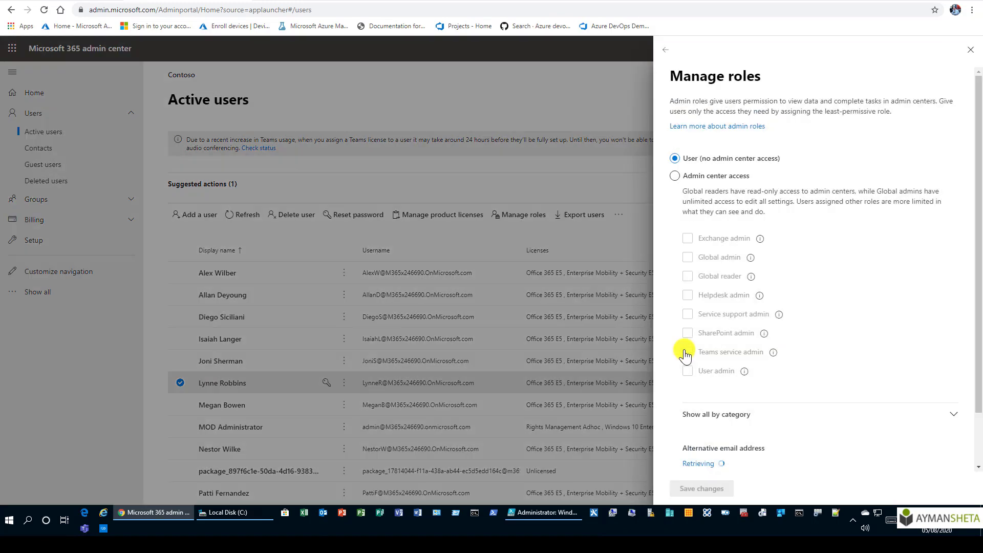
left_click(675, 176)
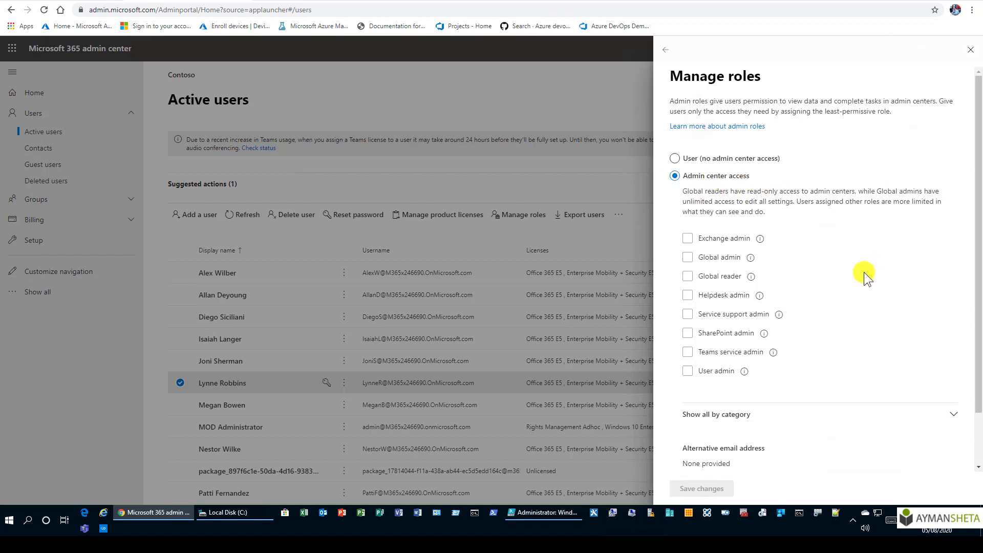
left_click(687, 295)
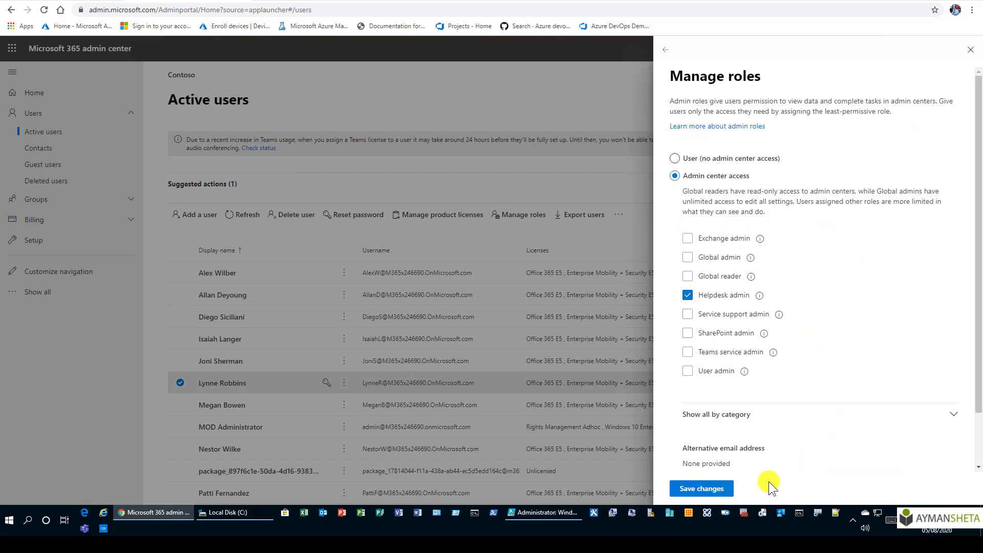
left_click(687, 491)
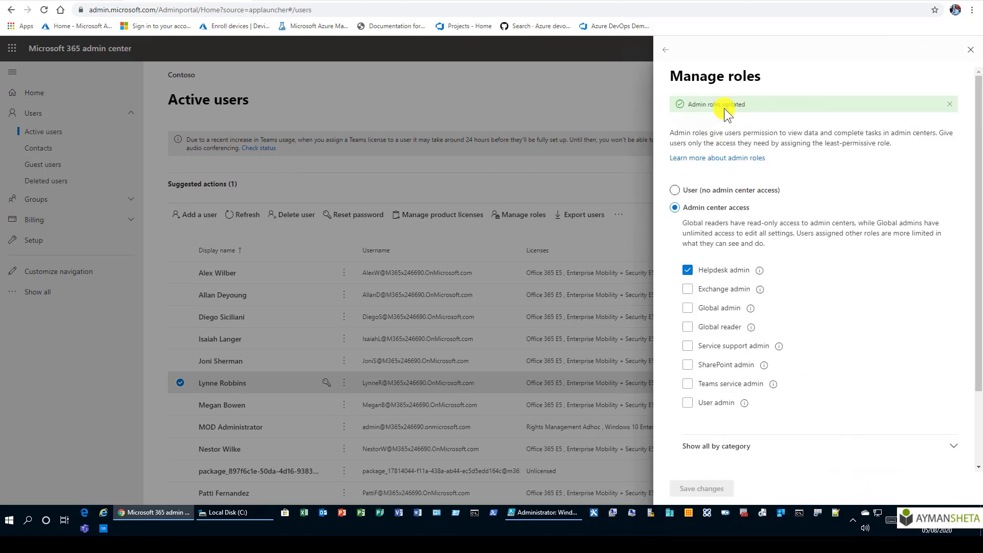
left_click(665, 50)
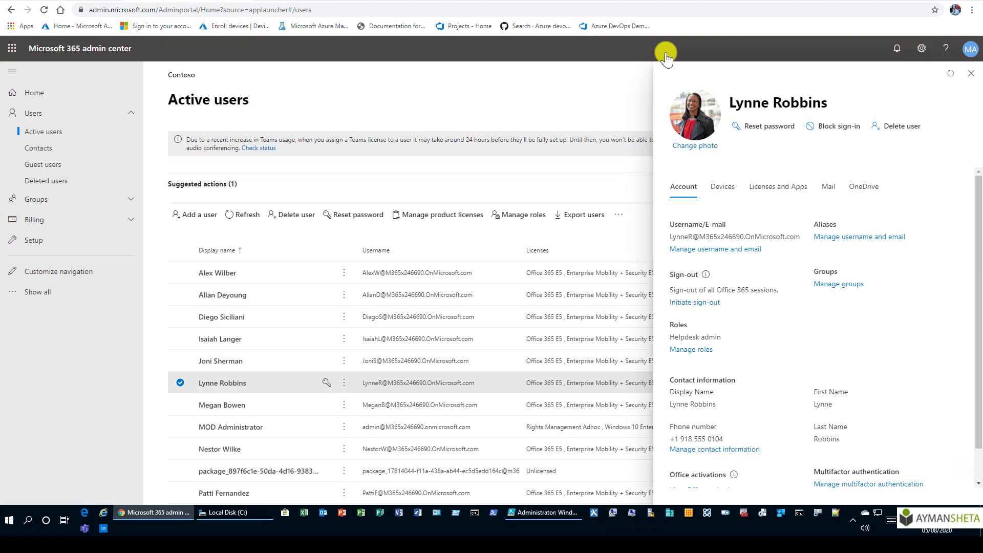
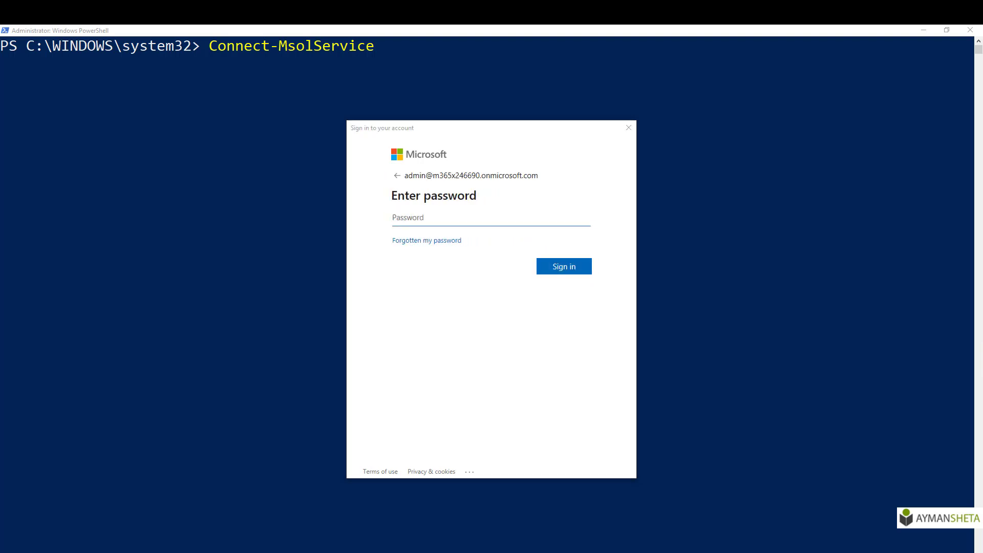
- In Windows PowerShell, enter the admin account password in the Connect-MsolService sign-in prompt and sign in
left_click(462, 214)
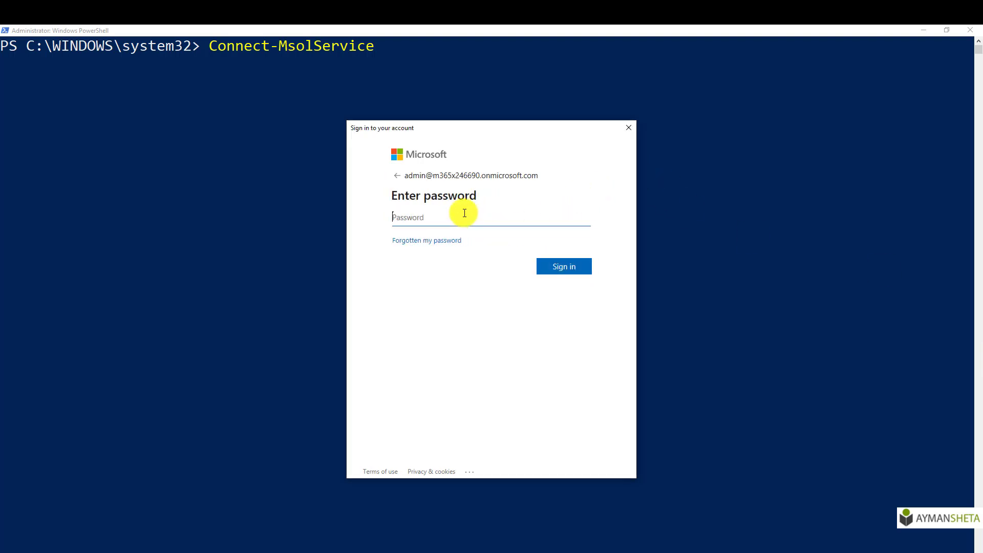
key("ctrl+v")
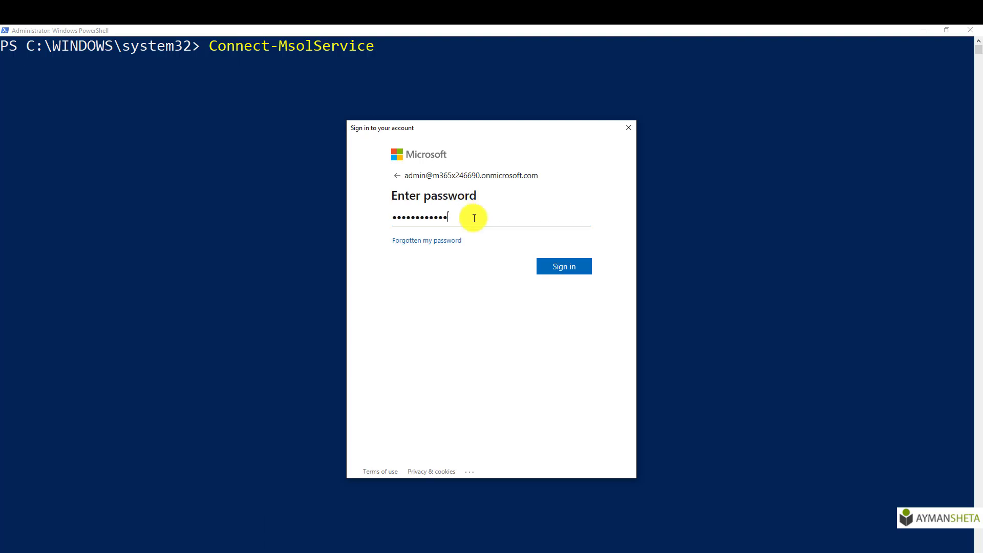
left_click(559, 266)
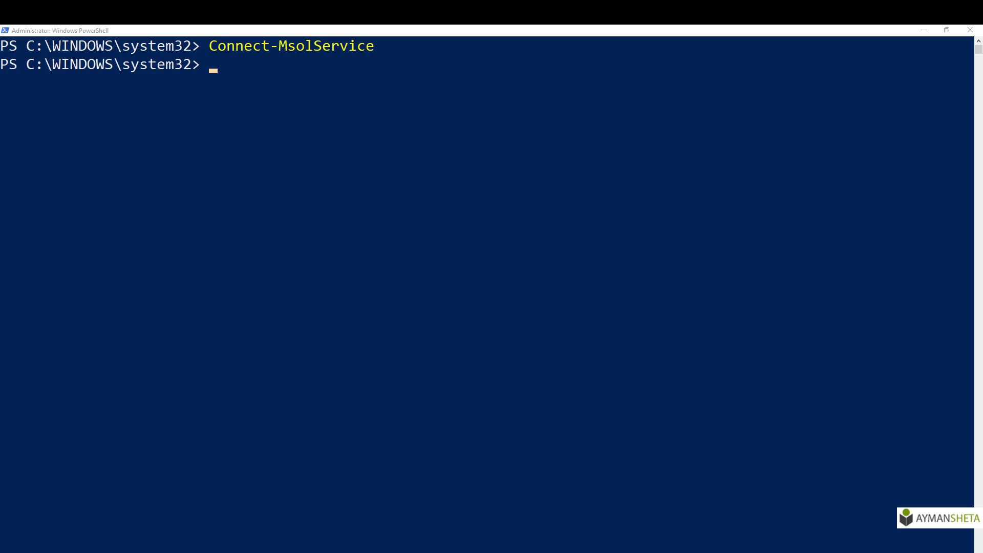
- Run Set-ExecutionPolicy unrestricted, without the stray leading question mark, and answer Yes to All to the execution policy change
left_click(250, 78)
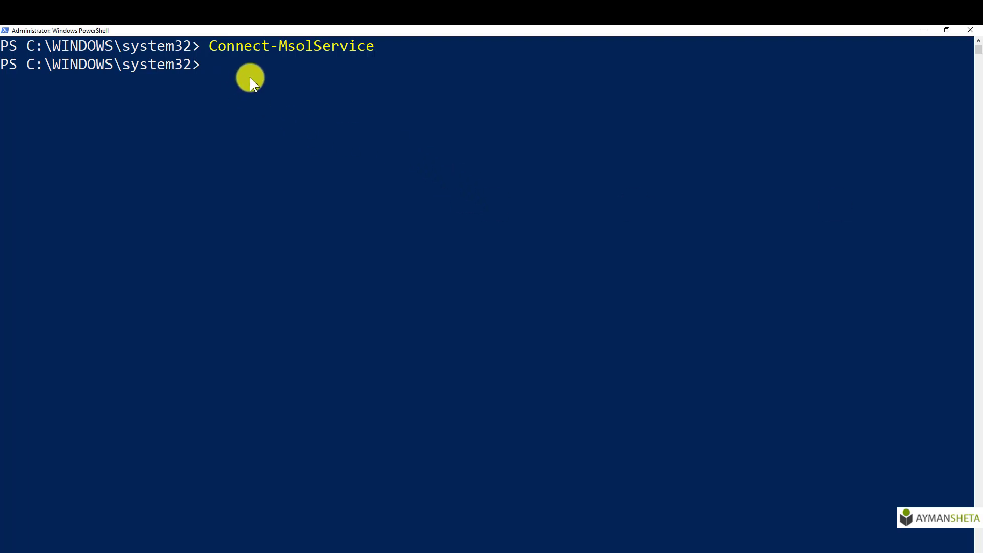
left_click(207, 71)
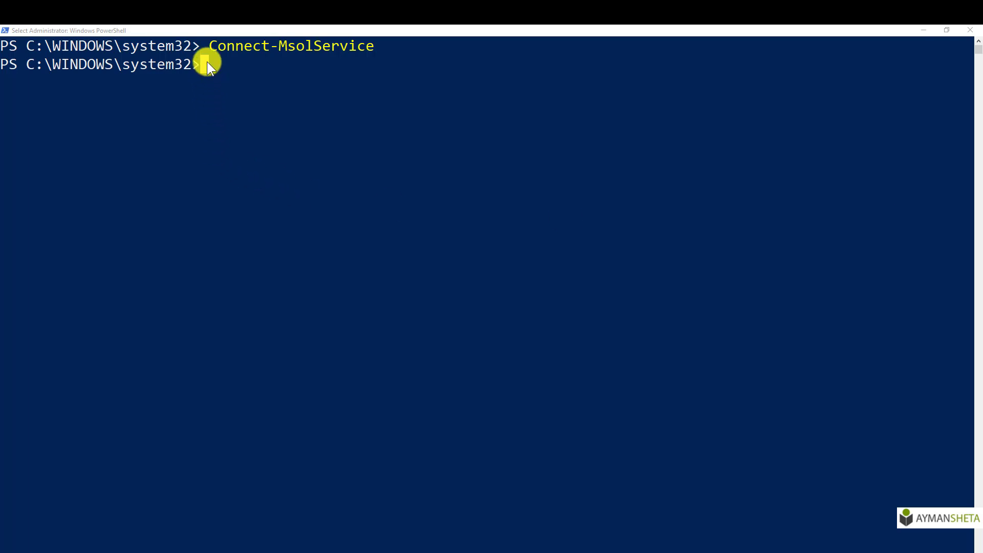
left_click(219, 76)
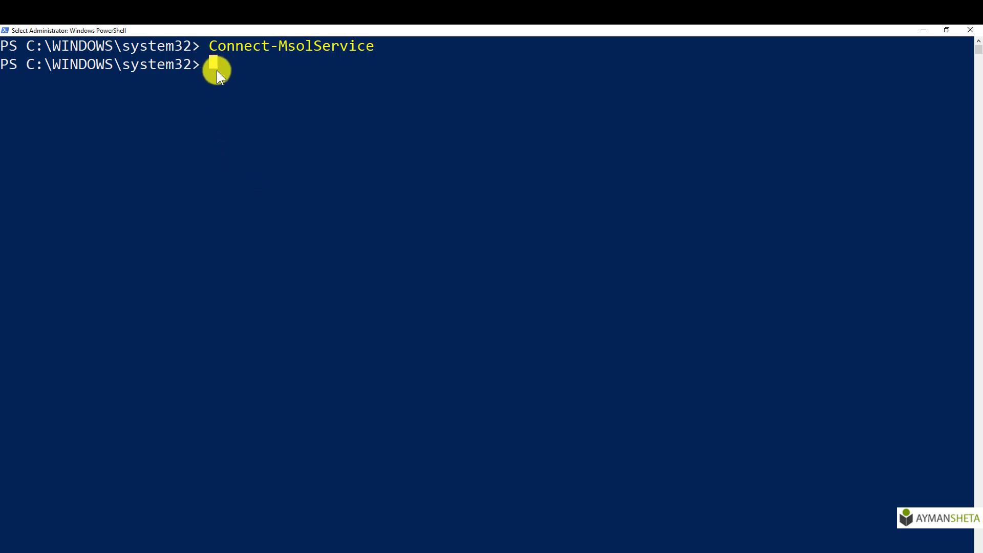
right_click(217, 69)
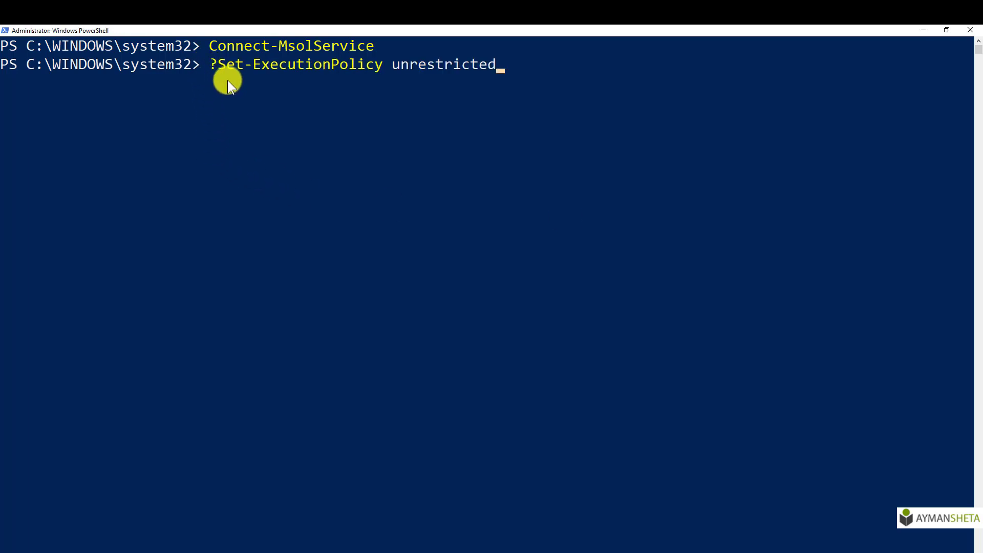
key("Left")
key("Left")
key("Left")
key("Left")
key("Left")
key("Left")
key("Left")
key("Left")
key("Left")
key("Left")
key("Left")
key("Left")
key("Left")
key("Left")
key("Left")
key("Left")
key("Left")
key("Left")
key("Left")
key("Left")
key("BackSpace")
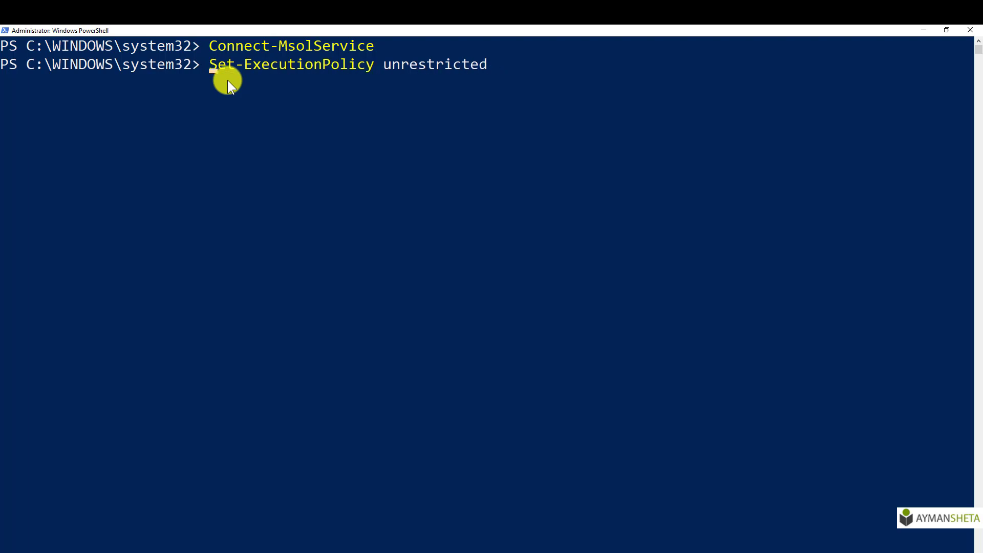
key("End")
key("Return")
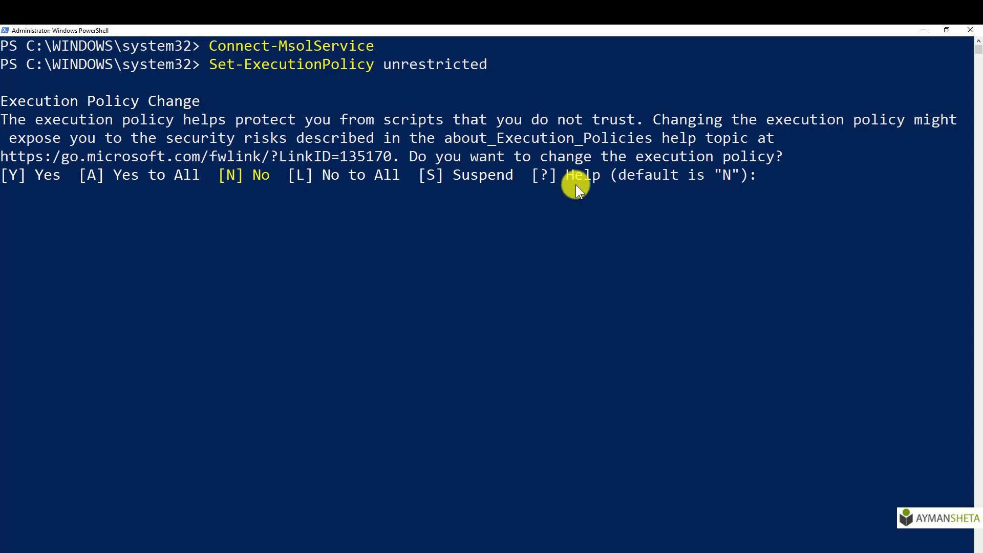
type("a")
key("Return")
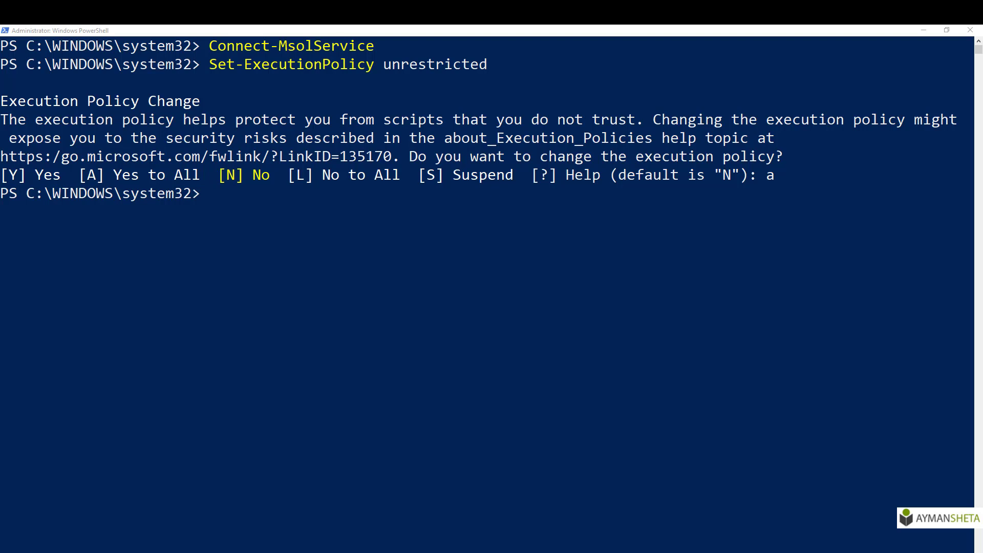
- List the available admin roles by running Get-MsolRole |Select-Object -Property Name,Description |Out-GridView
left_click(317, 220)
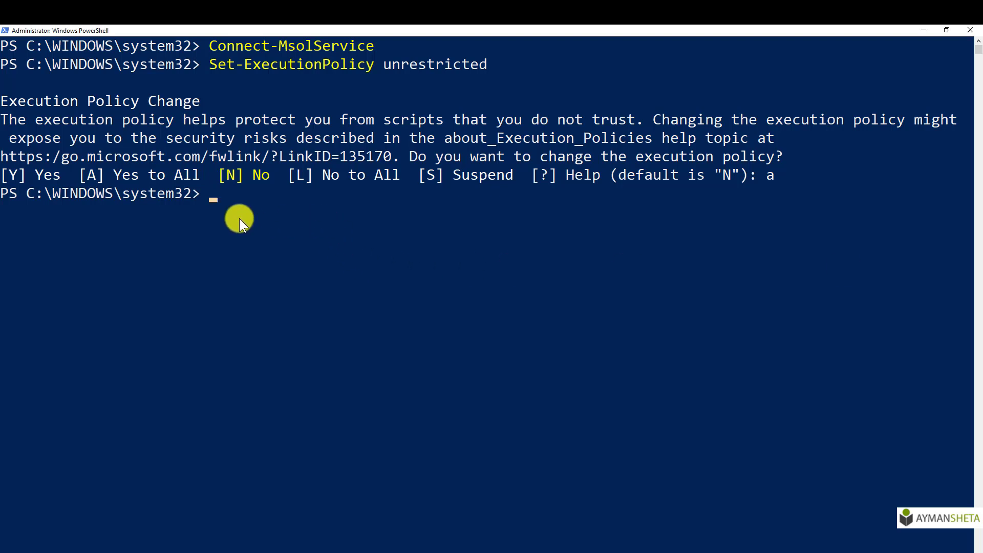
key("Return")
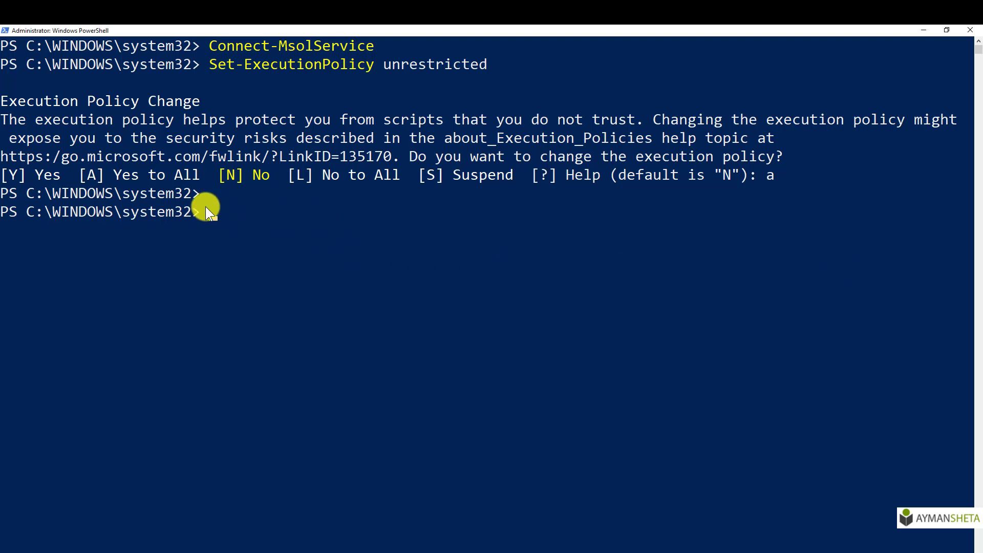
right_click(206, 208)
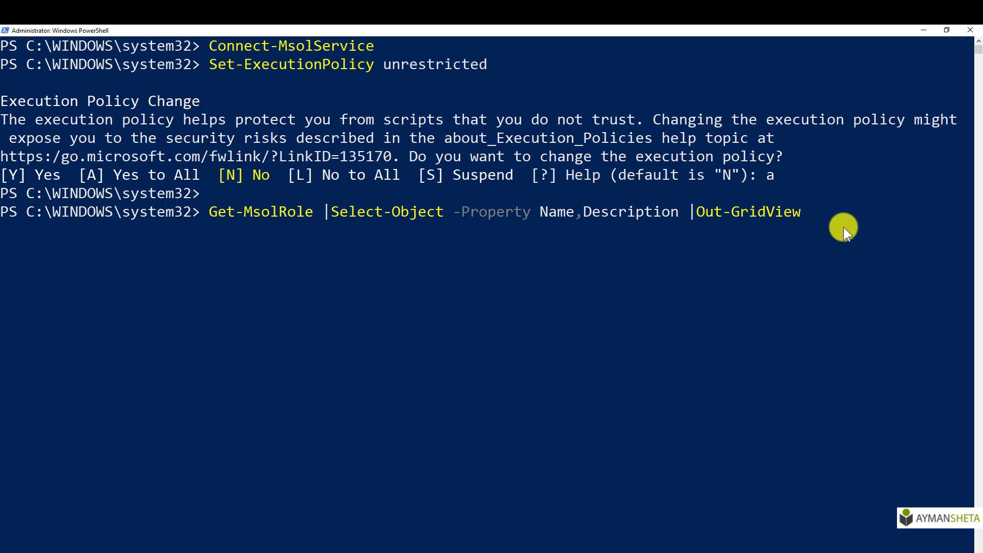
key("Return")
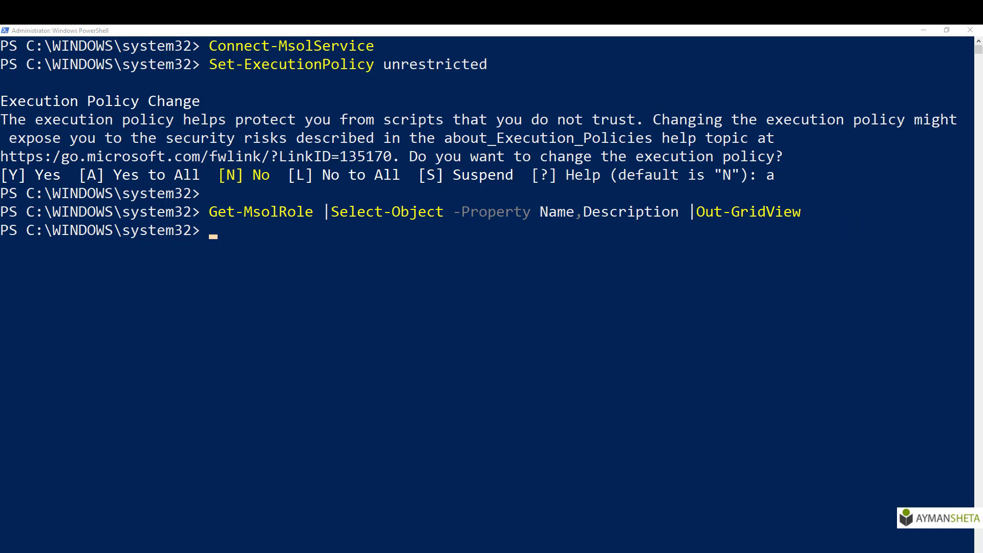
- Reposition the grid window listing the admin roles and maximize it
left_click_drag(914, 272, 338, 147)
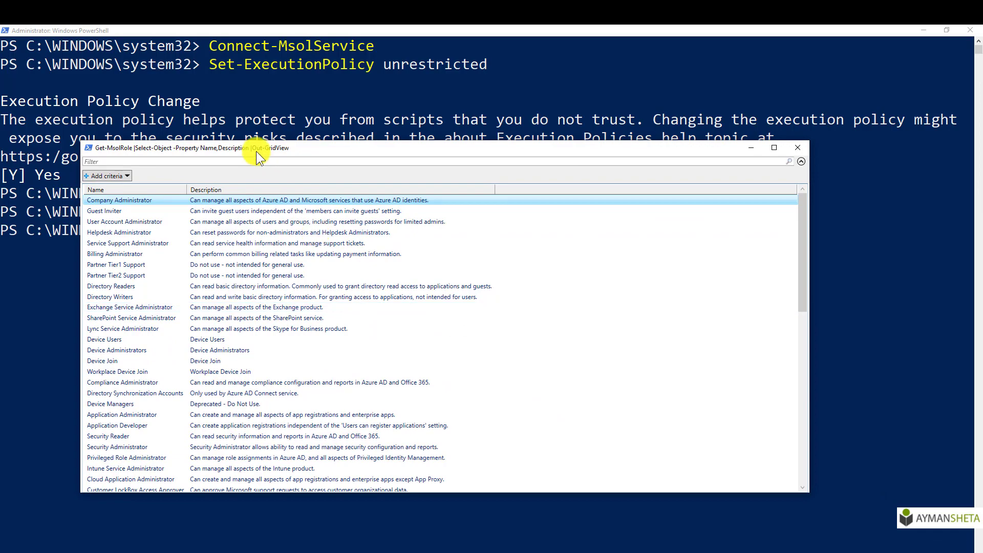
left_click_drag(259, 147, 292, 143)
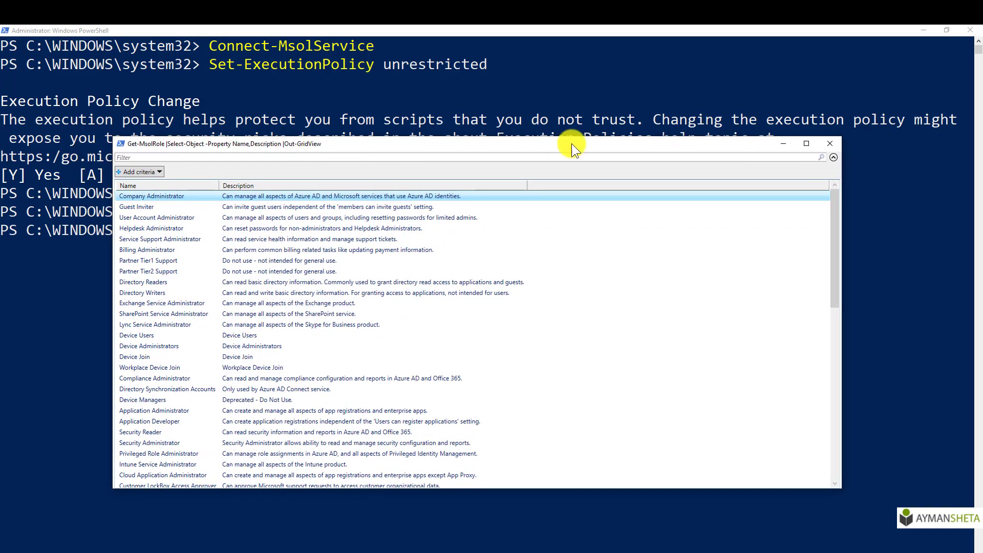
left_click(807, 144)
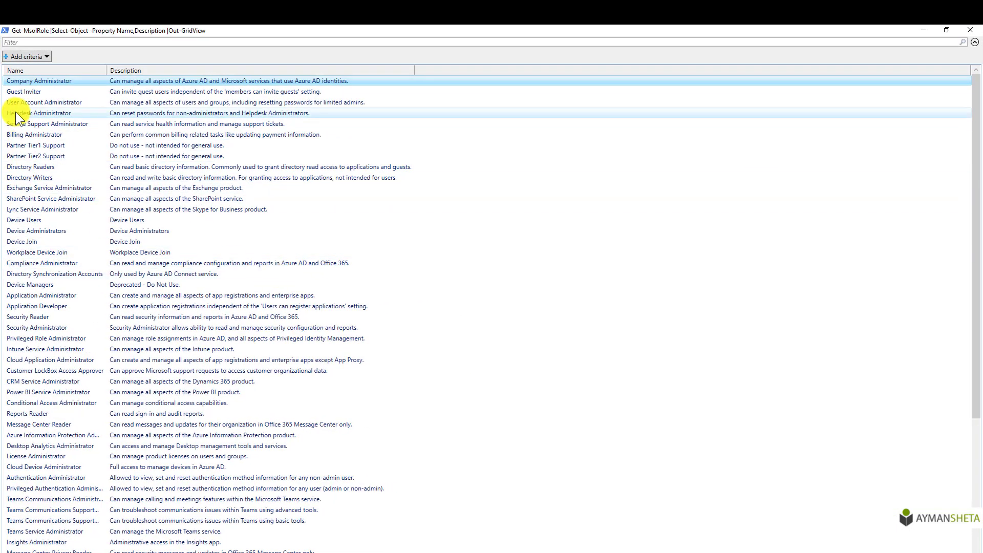
- Examine the names and descriptions throughout the admin role list, including the Reports, Security, Insights and Teams roles, and close the grid window
scroll(21, 138, "down", 4)
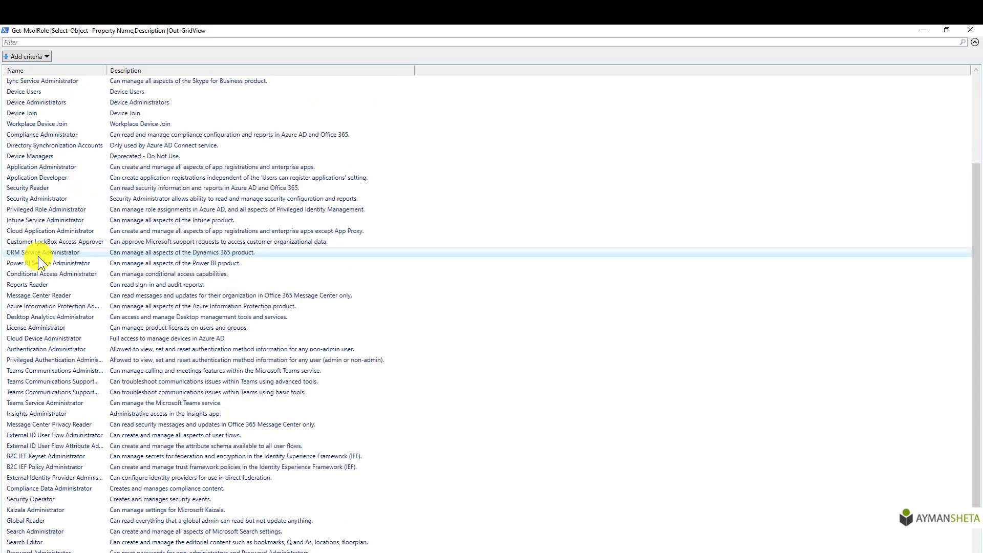
scroll(40, 261, "down", 3)
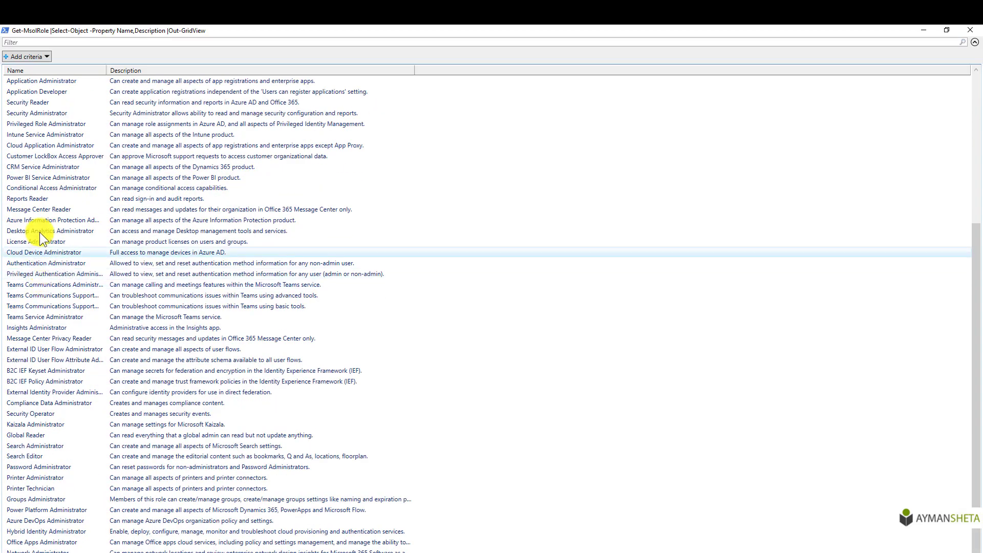
left_click(35, 200)
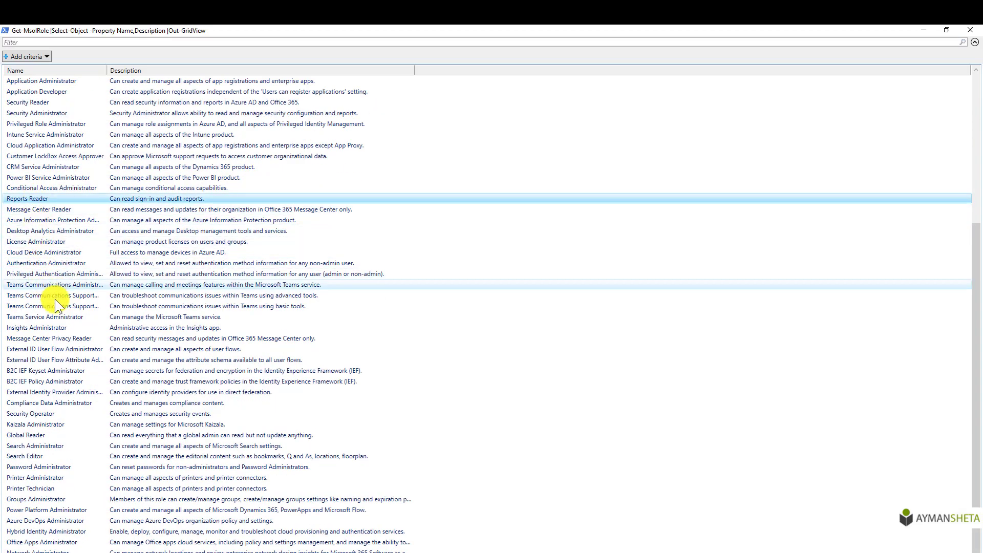
left_click(51, 413)
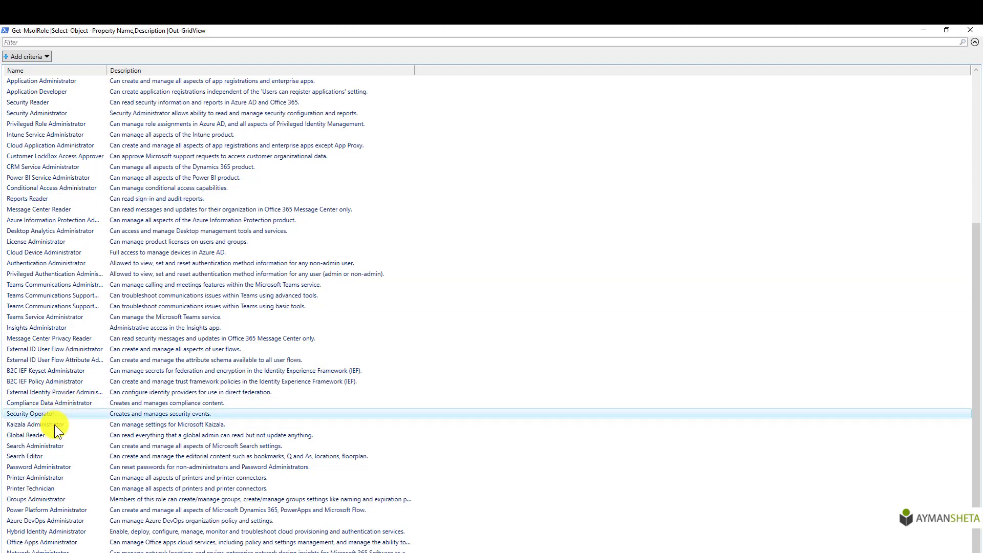
left_click(50, 327)
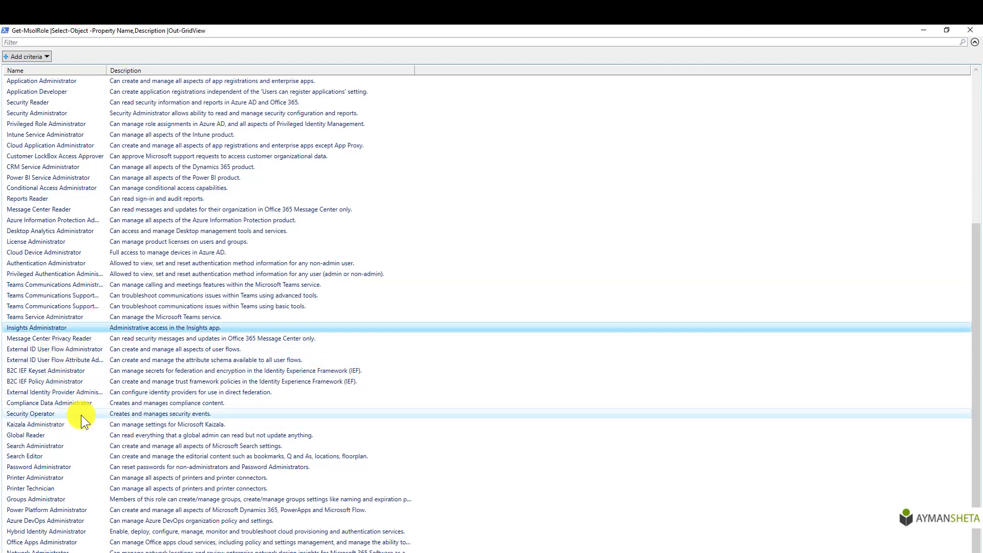
left_click(66, 317)
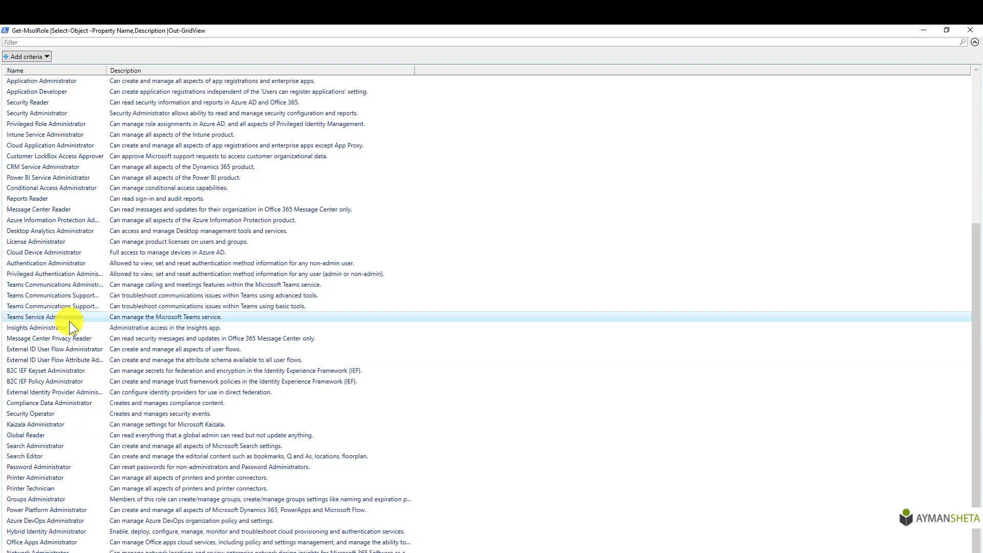
scroll(70, 389, "up", 7)
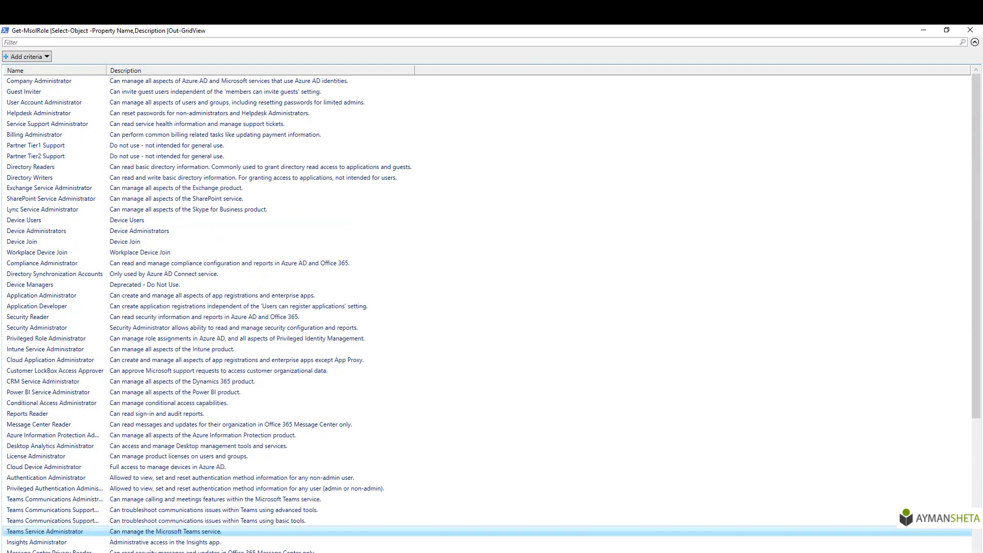
key("alt+Tab")
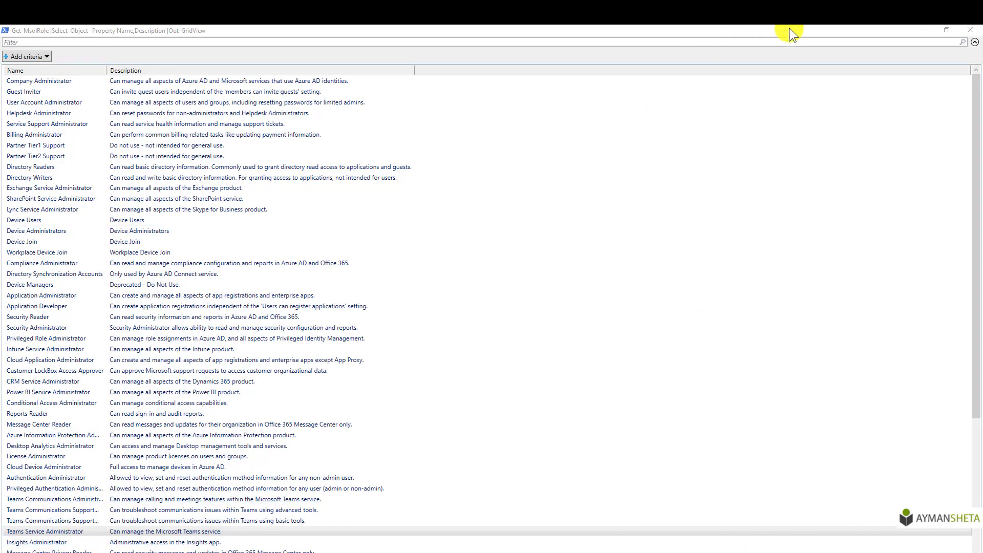
scroll(780, 286, "down", 5)
scroll(779, 290, "up", 5)
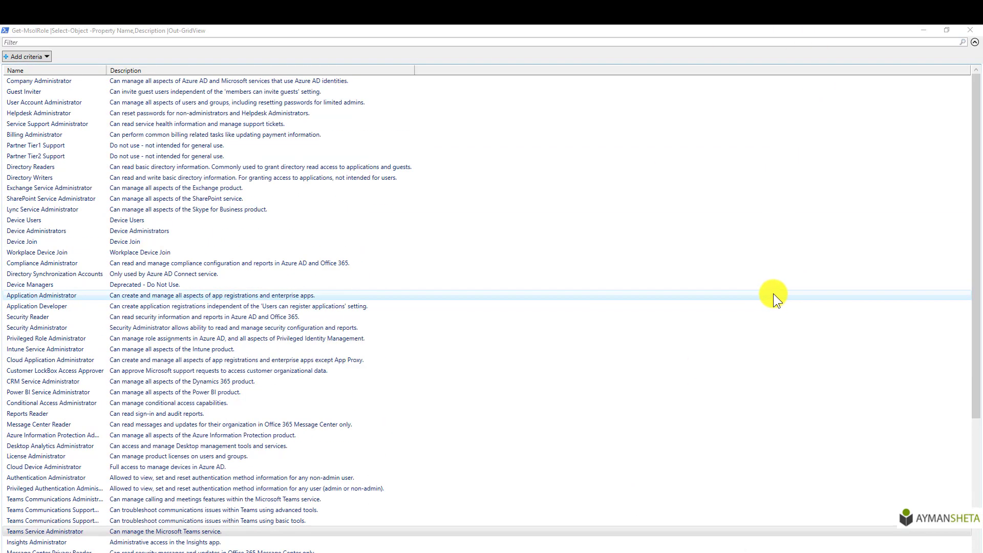
left_click(972, 34)
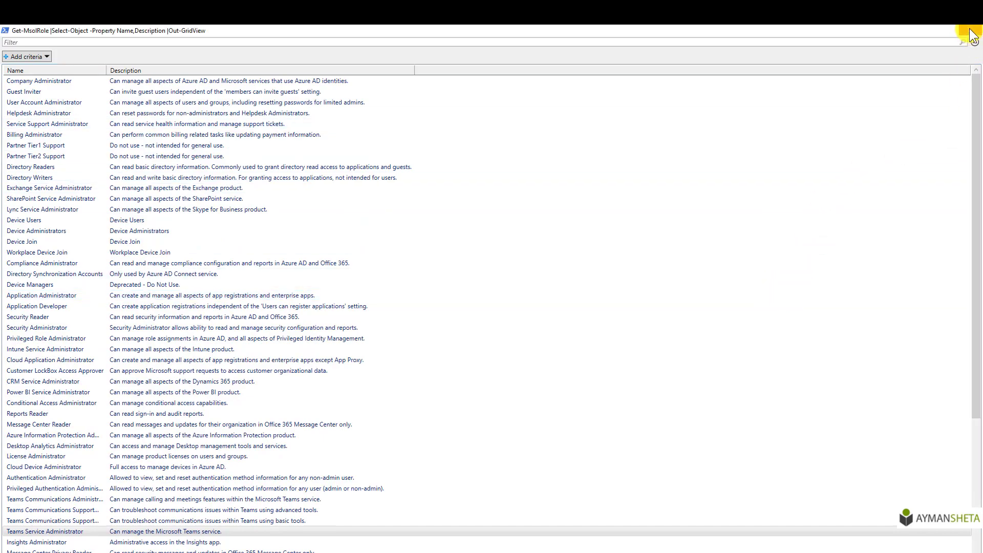
left_click(970, 31)
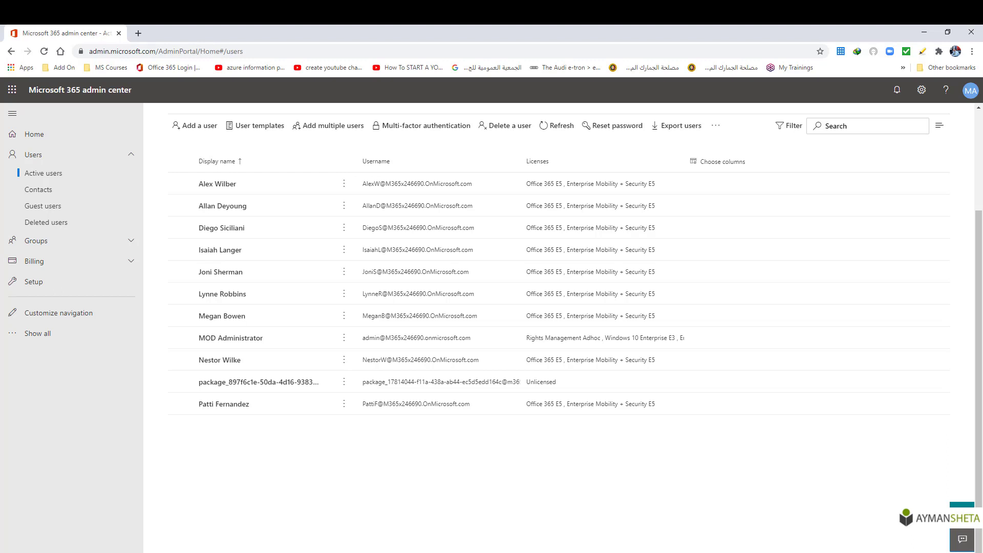
- In the Microsoft 365 admin center, check the last listed active user's roles in the account details, and return to PowerShell
left_click(210, 408)
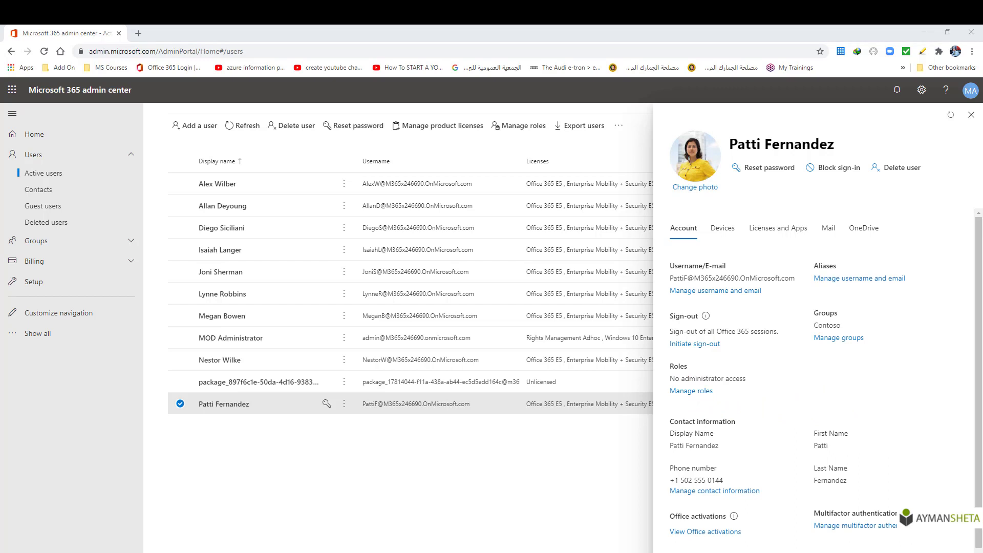
left_click(922, 29)
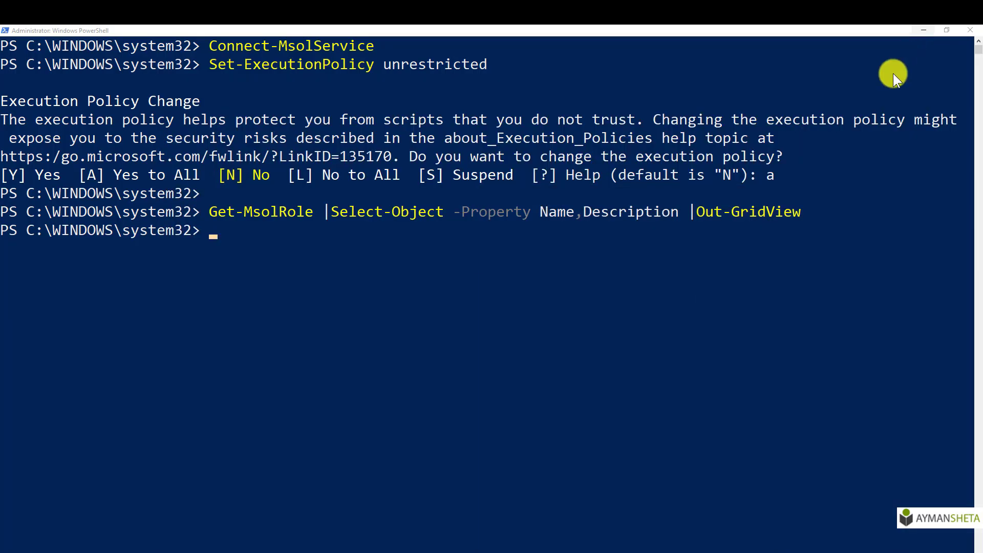
- Assign the role by running Add-MsolRoleMember -RoleName "Service support administrator" -RoleMemberEmailAddress with the last listed user's e-mail address
left_click(217, 234)
right_click(217, 235)
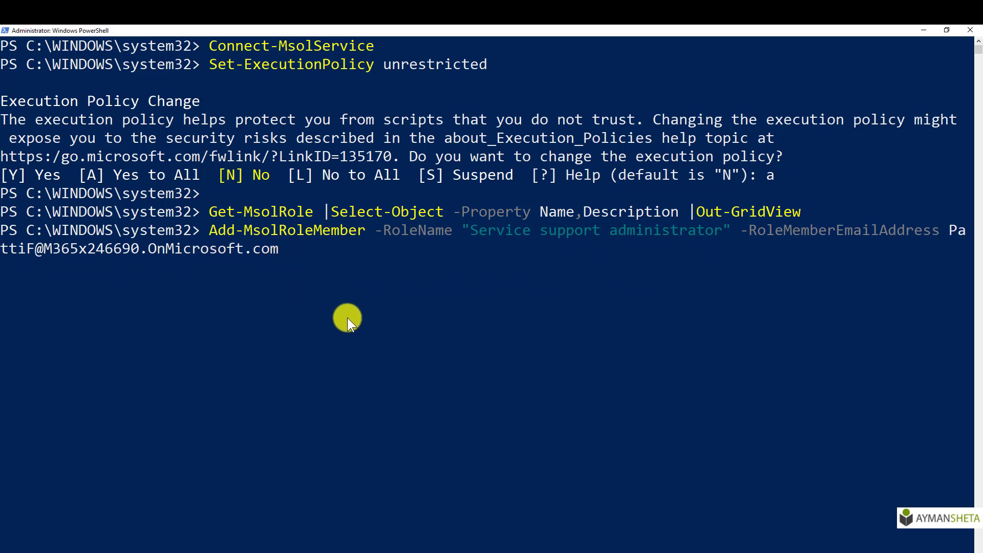
key("Left")
key("Right")
key("Return")
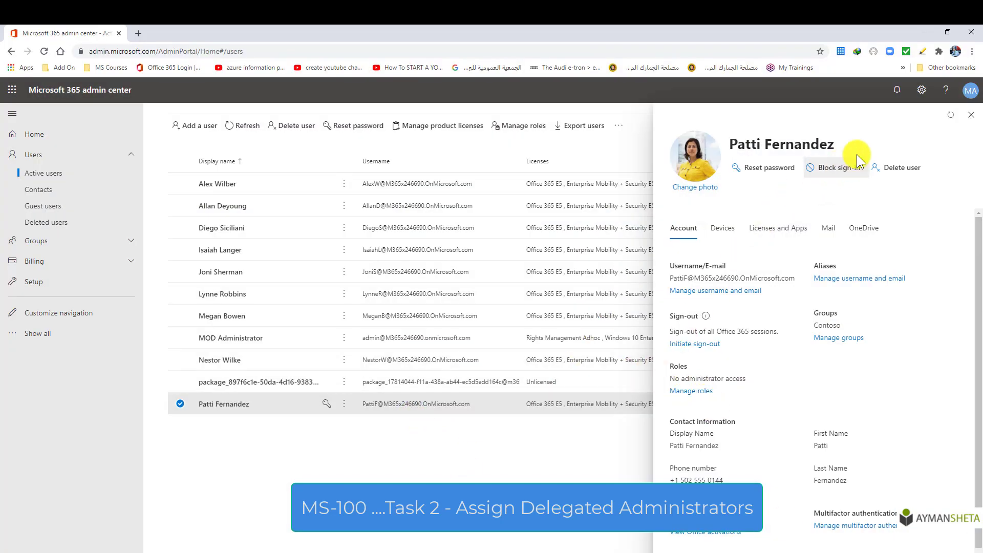
- In the admin center, refresh the active users list, reopen the last listed user's details to check the roles, and return to PowerShell
left_click(970, 115)
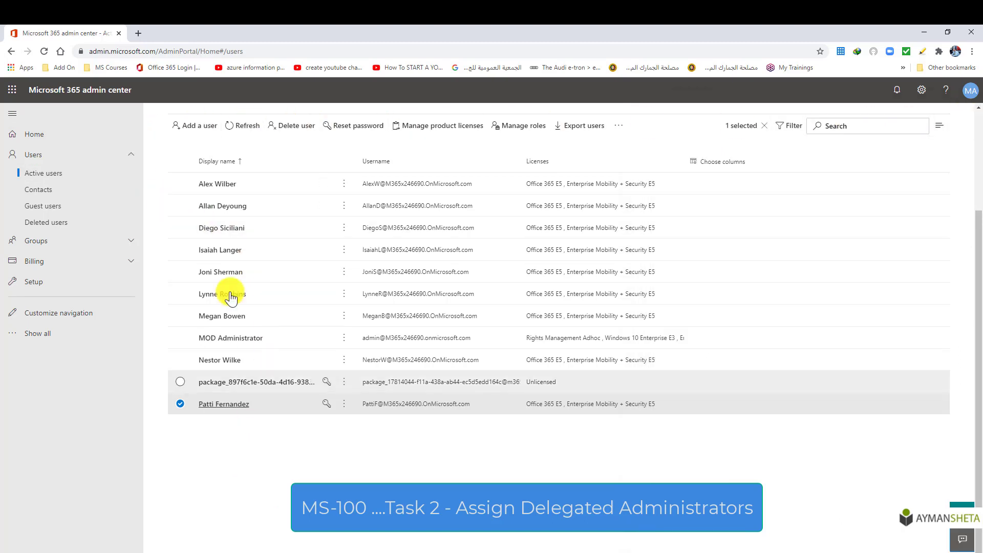
left_click(235, 125)
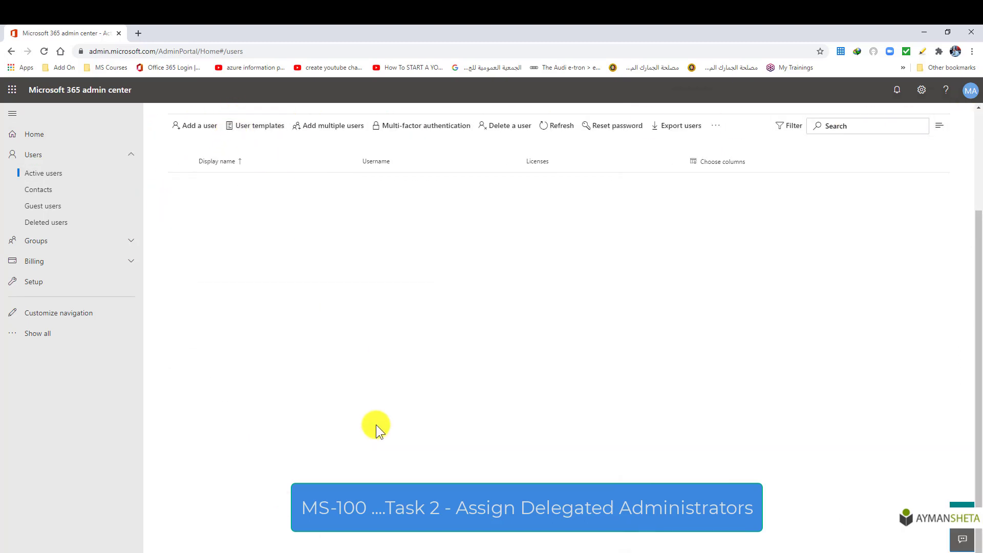
left_click(220, 407)
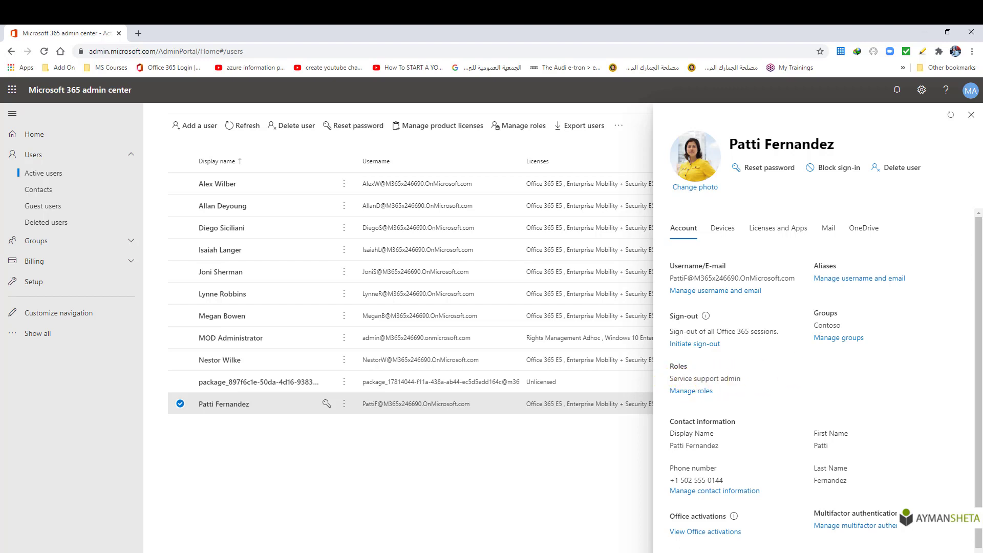
left_click(922, 29)
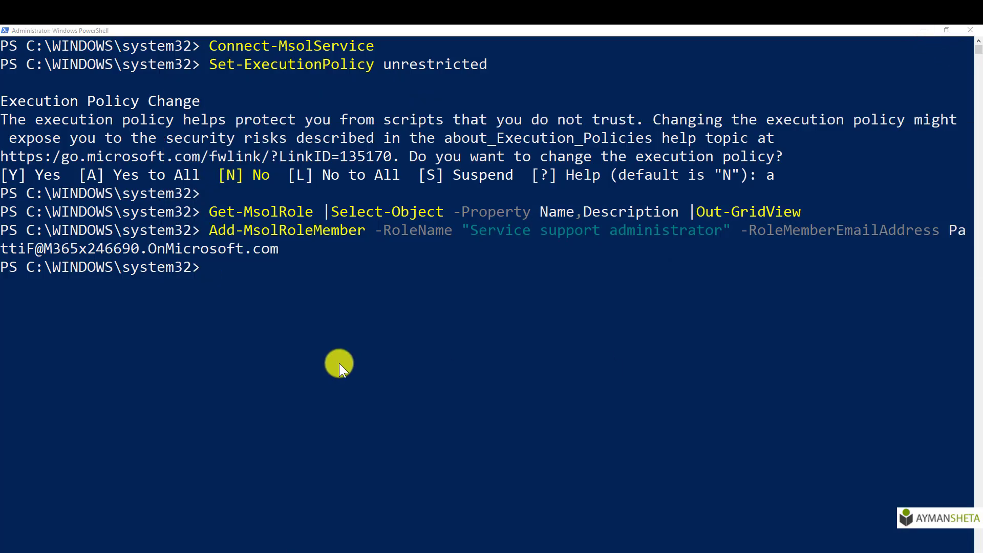
- Store the role in a variable by running $role = Get-MsolRole -RoleName "Service support administrator"
left_click(211, 270)
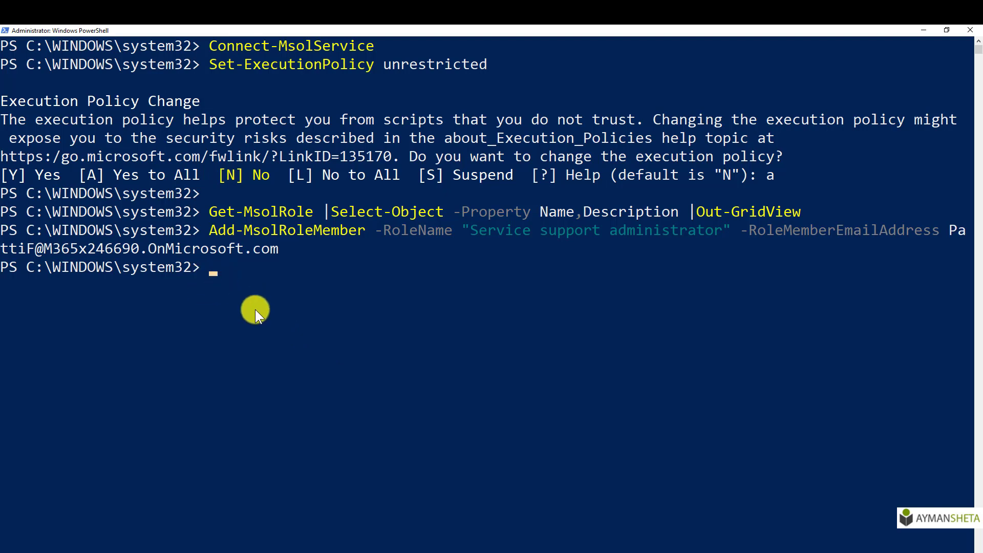
key("Return")
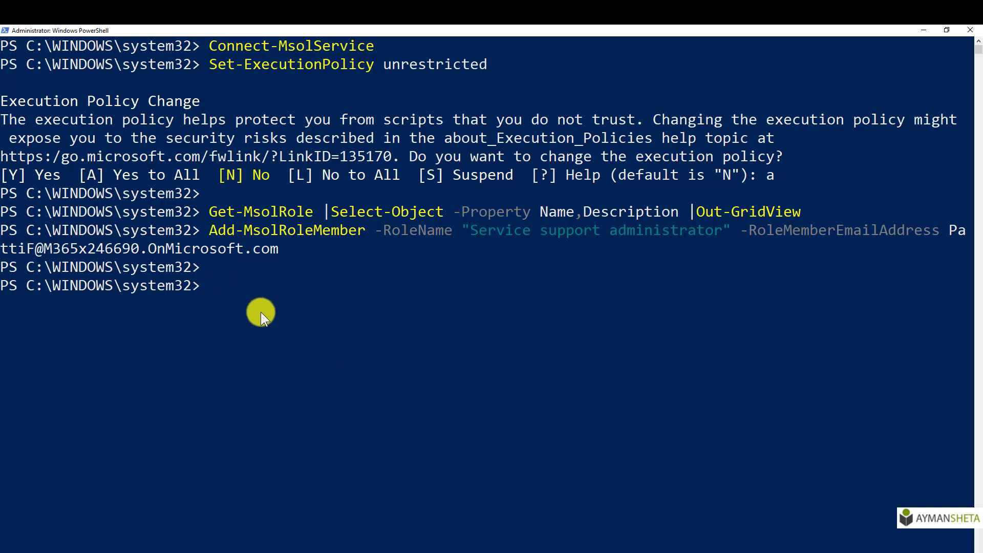
type("$role = Get-MsolRole -RoleName \"Service support administrator\"")
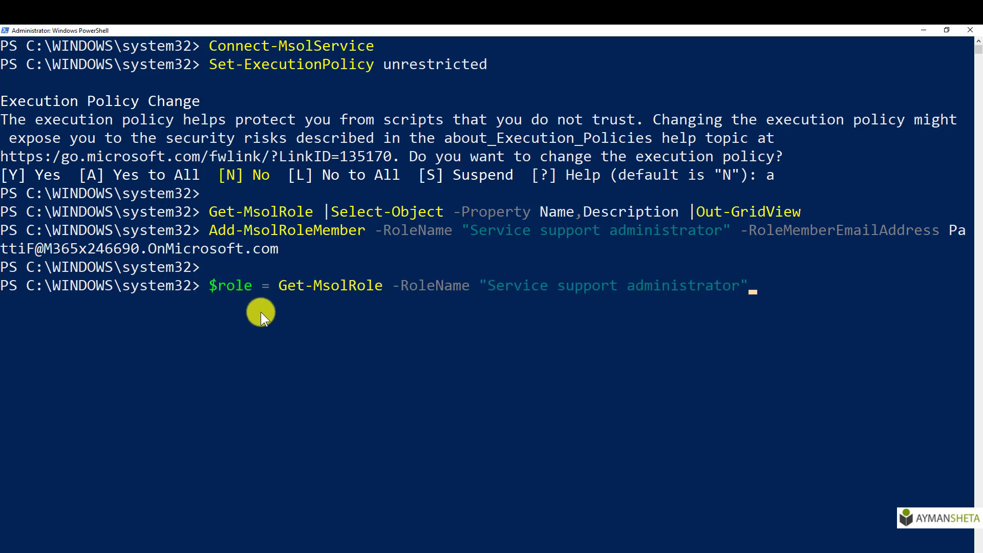
key("Return")
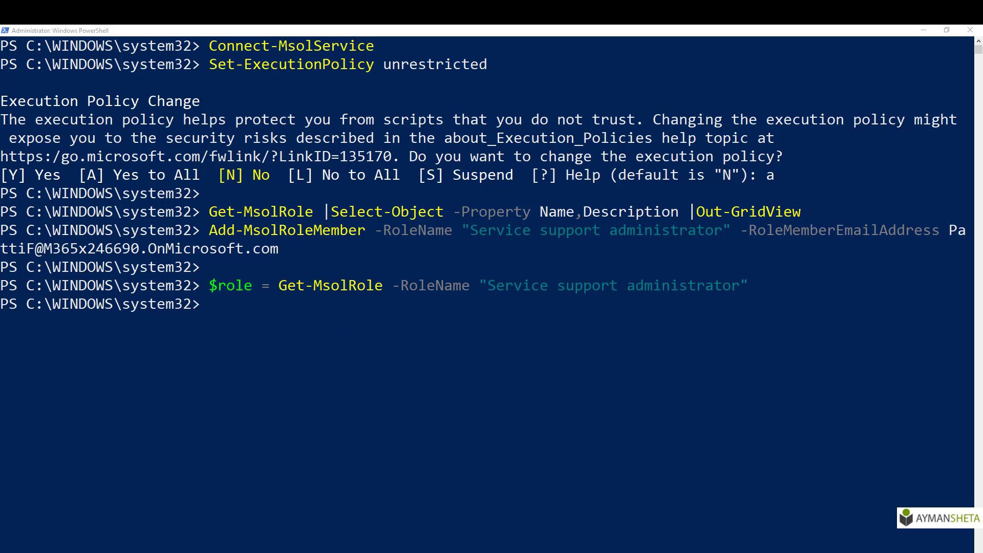
- List the members of the stored role by running Get-MsolRoleMember -RoleObjectId $role.ObjectId
left_click(322, 332)
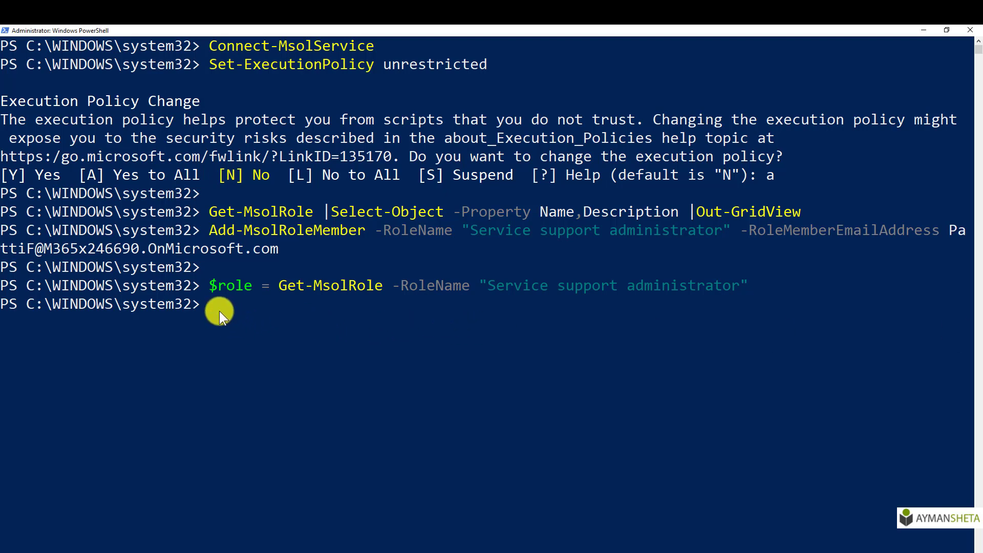
type("Get-MsolRoleMember -RoleObjectId $role.ObjectId")
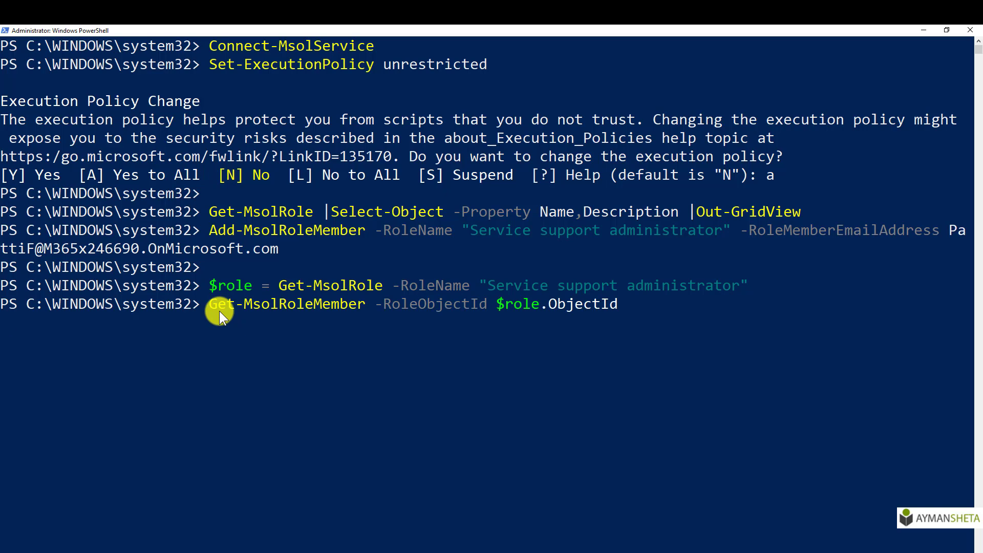
key("Return")
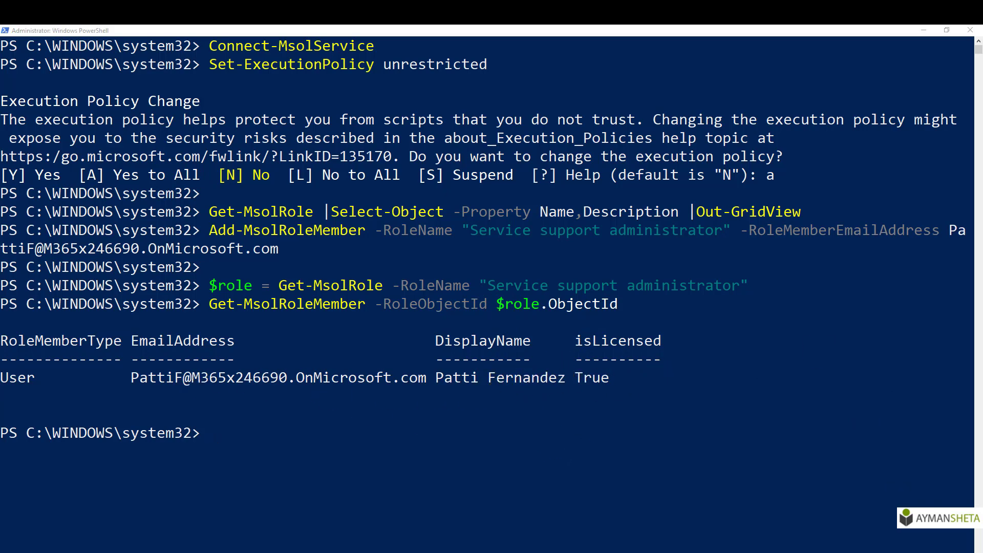
- Set the role variable to the billing role by running $role = Get-MsolRole -RoleName "Billing administrator"
type("$role = Get-MsolRole -RoleName \"Billing administrator\"")
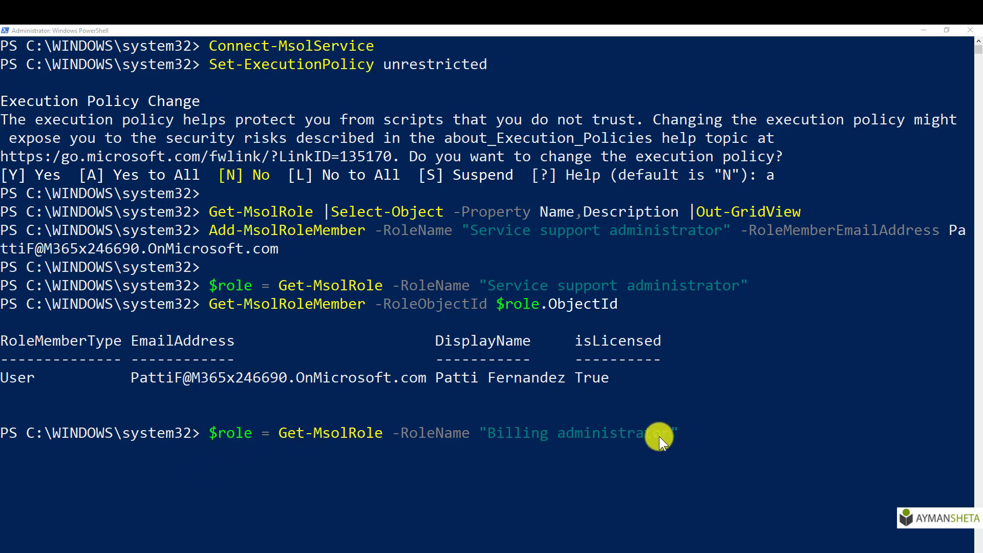
left_click(676, 436)
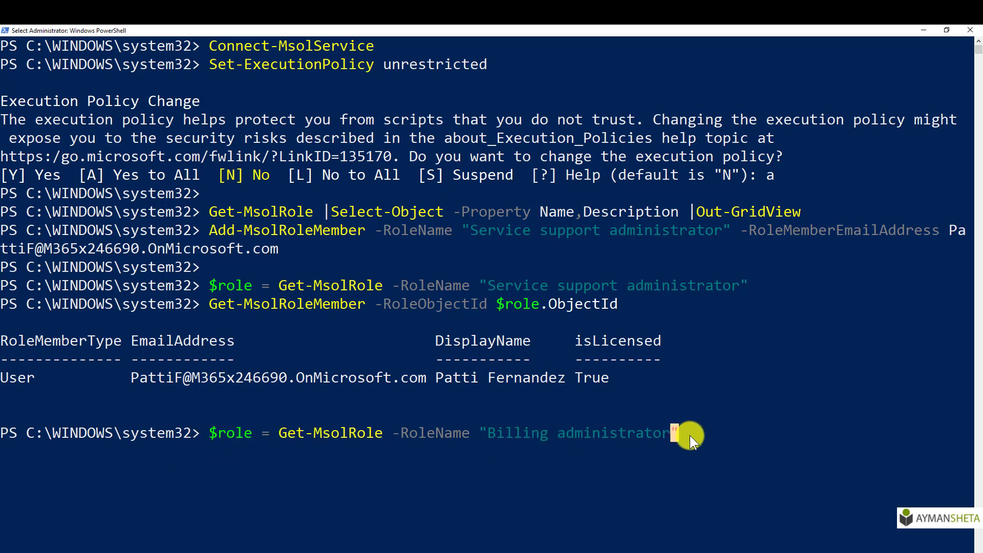
key("Escape")
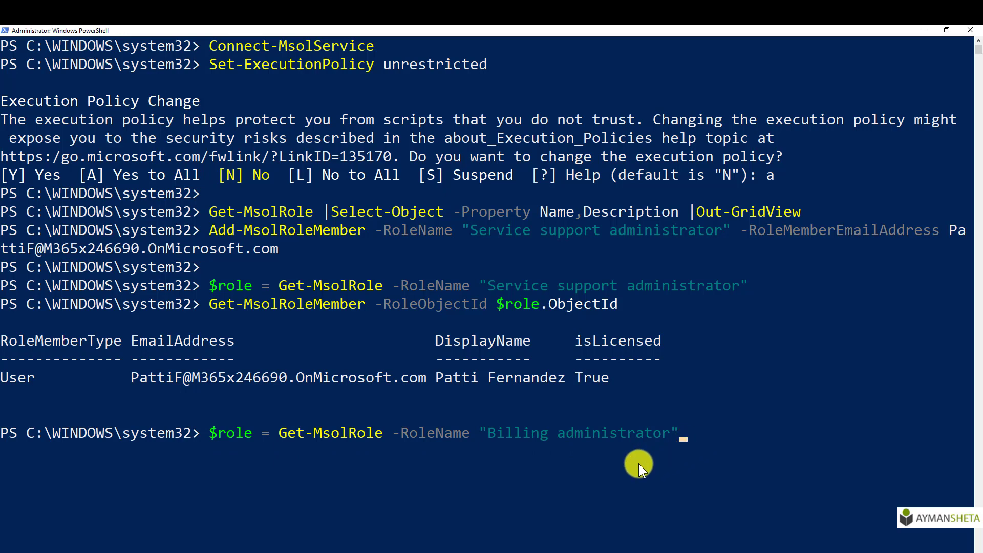
key("Return")
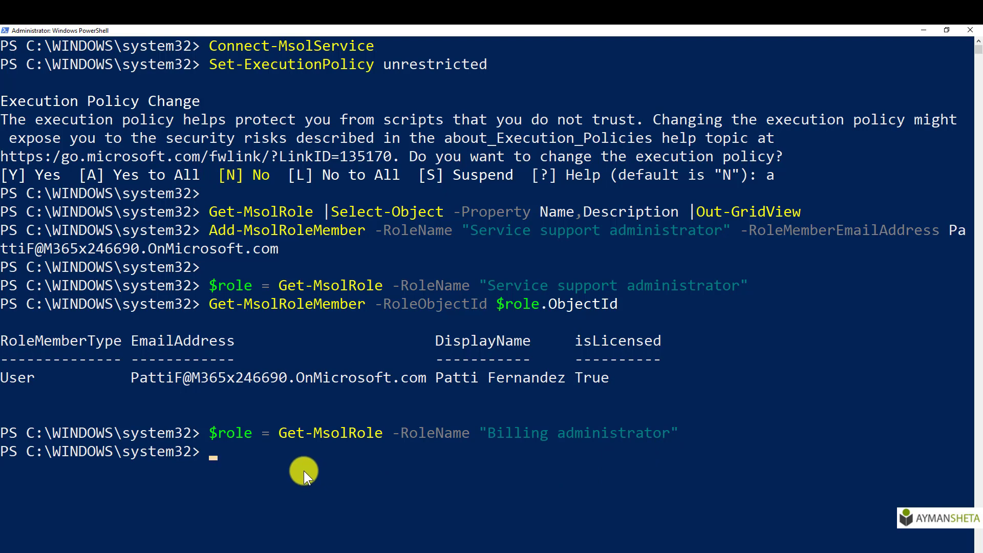
left_click(212, 453)
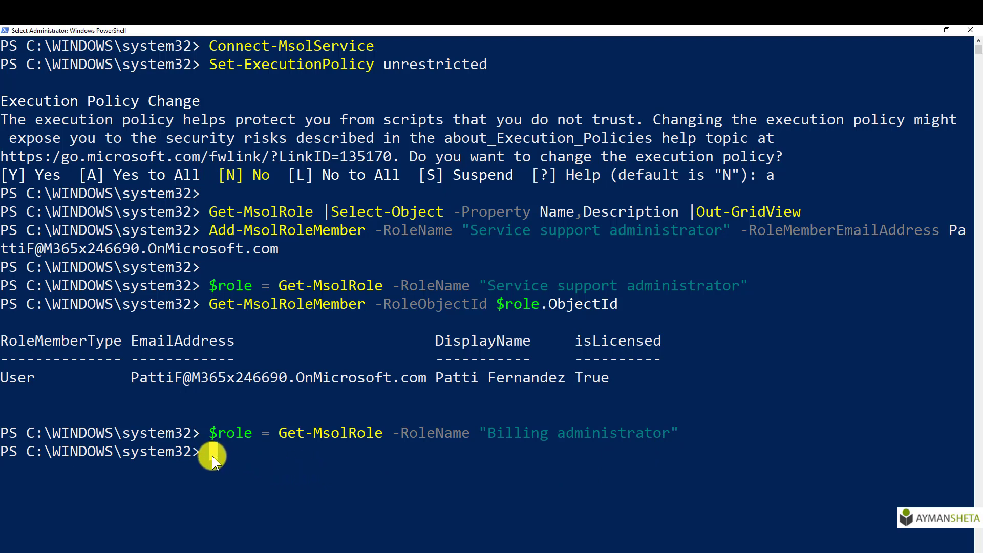
key("Escape")
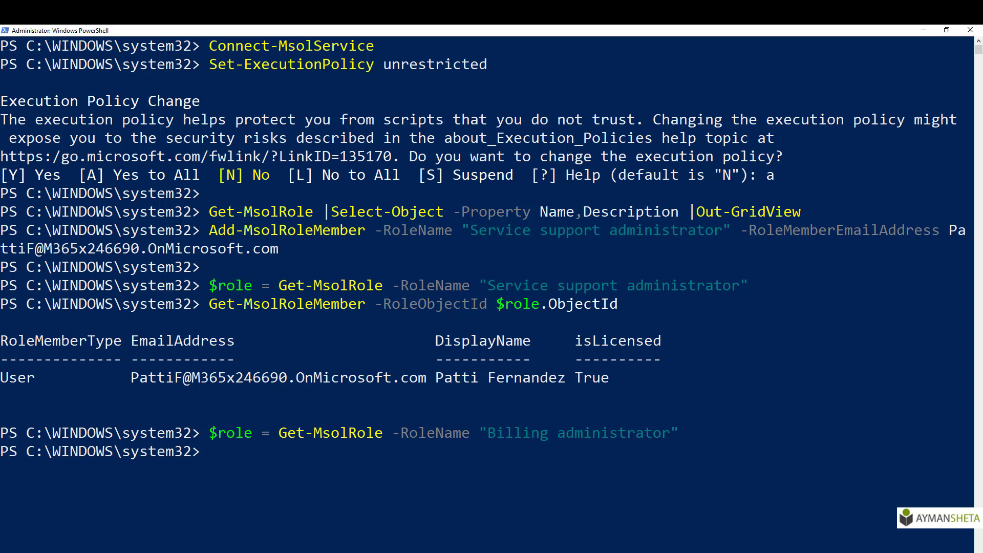
- List the members of the stored billing role by running Get-MsolRoleMember -RoleObjectId $role.ObjectId, without the stray leading question mark
left_click(211, 458)
left_click(208, 453)
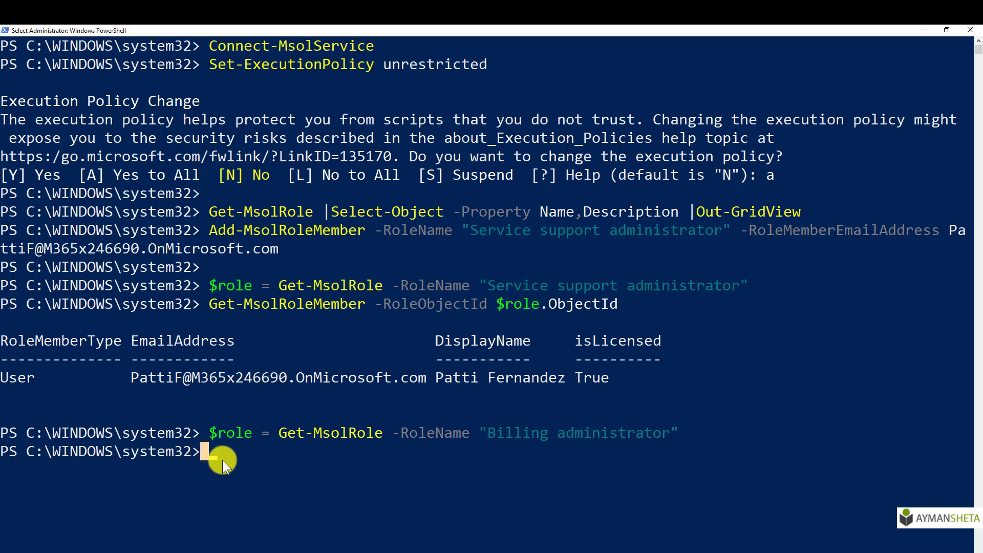
right_click(219, 460)
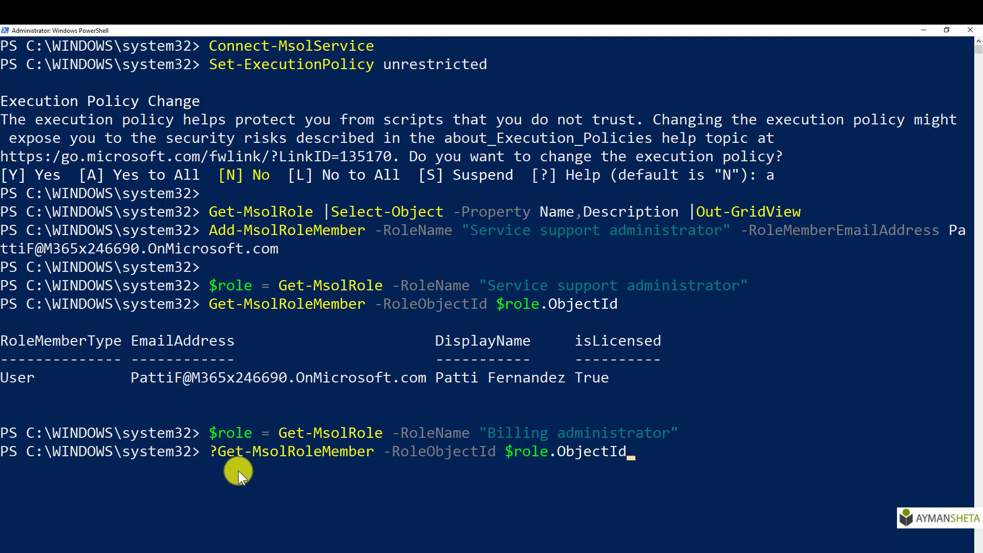
key("Left")
key("Left")
key("Left")
key("Left")
key("Left")
key("Left")
key("Left")
key("Left")
key("Left")
key("Left")
key("Left")
key("Left")
key("Left")
key("Left")
key("Left")
key("Left")
key("Left")
key("Left")
key("Left")
key("Left")
key("Left")
key("Left")
key("Left")
key("Left")
key("Left")
key("Left")
key("Left")
key("Left")
key("Left")
key("Left")
key("Left")
key("Left")
key("BackSpace")
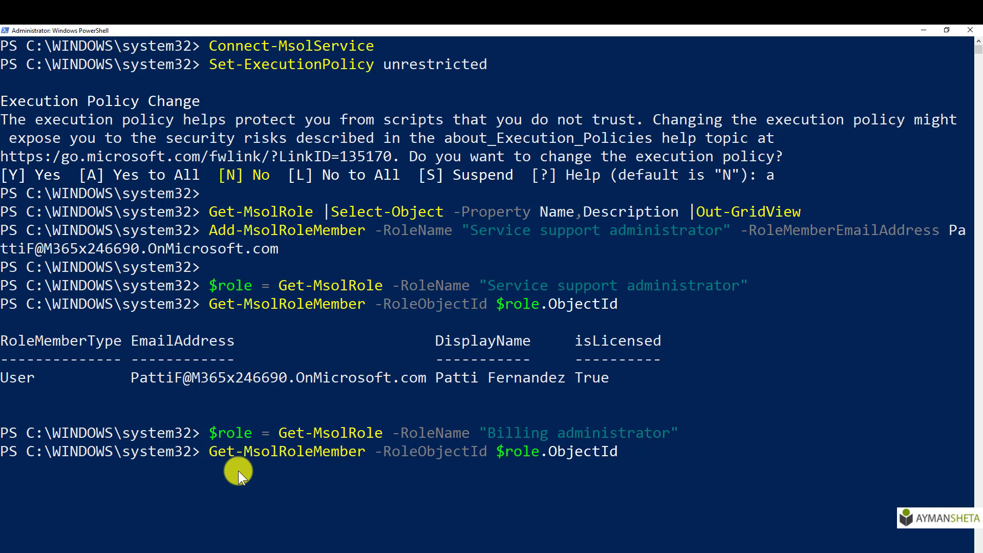
key("Return")
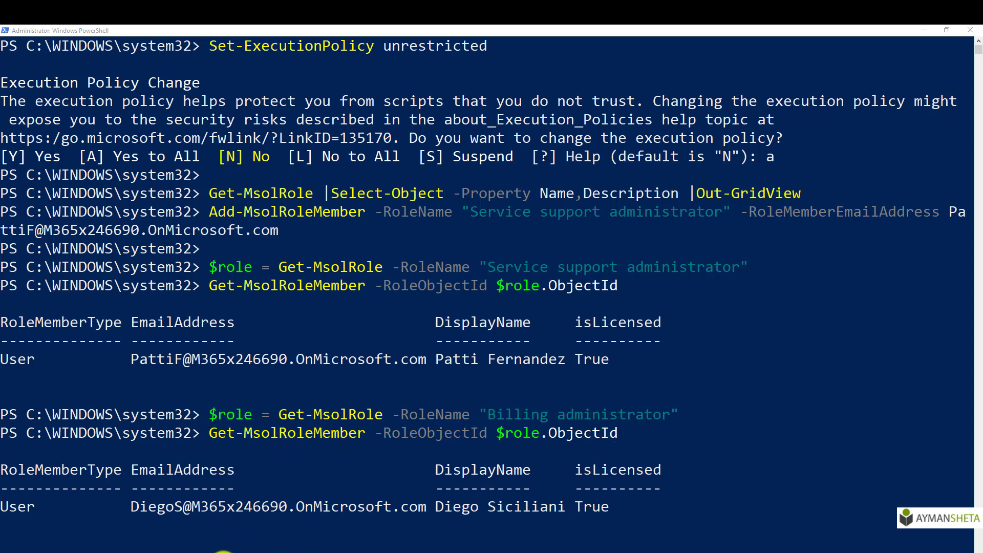
- Store the billing role in a new variable by running $RoleMembers = Get-MsolRole -RoleName "Billing administrator"
left_click(224, 552)
type("$RoleMembers = Get-MsolRole -RoleName \"Billing administrator\"")
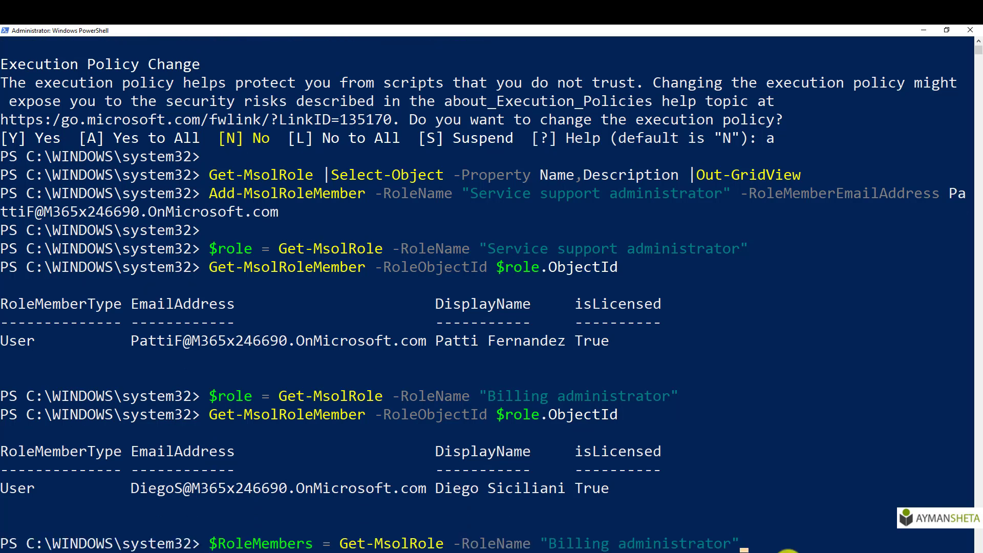
key("Return")
scroll(789, 548, "down", 3)
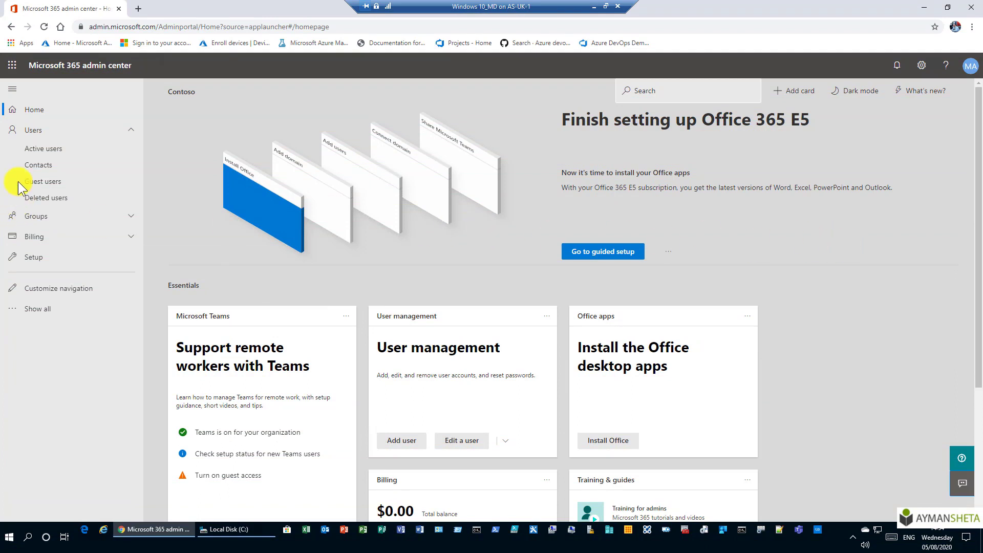
- In the Microsoft 365 admin center, list the active users and open the sixth listed user's details to check the roles
left_click(40, 164)
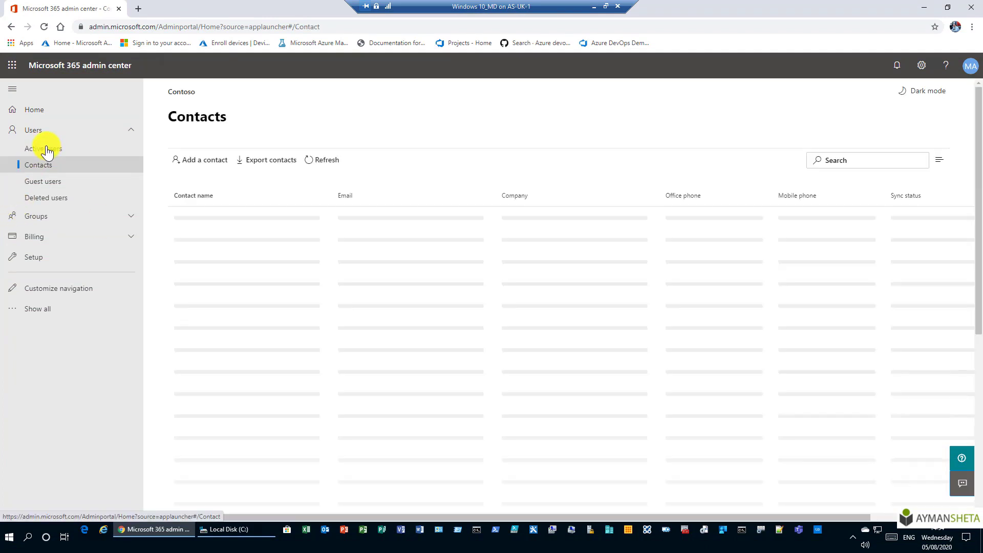
left_click(46, 150)
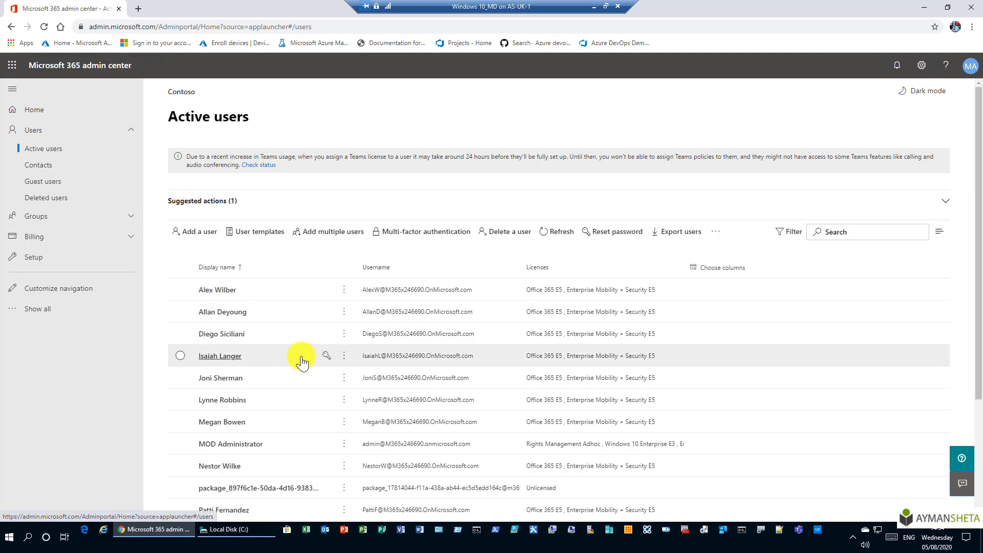
left_click(217, 402)
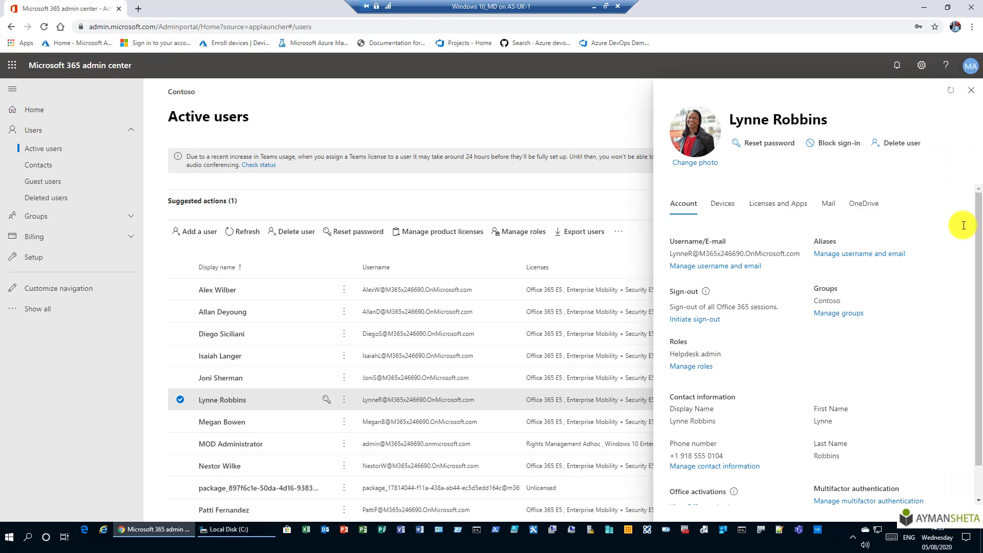
- Sign out of the MOD Administrator account
left_click(971, 65)
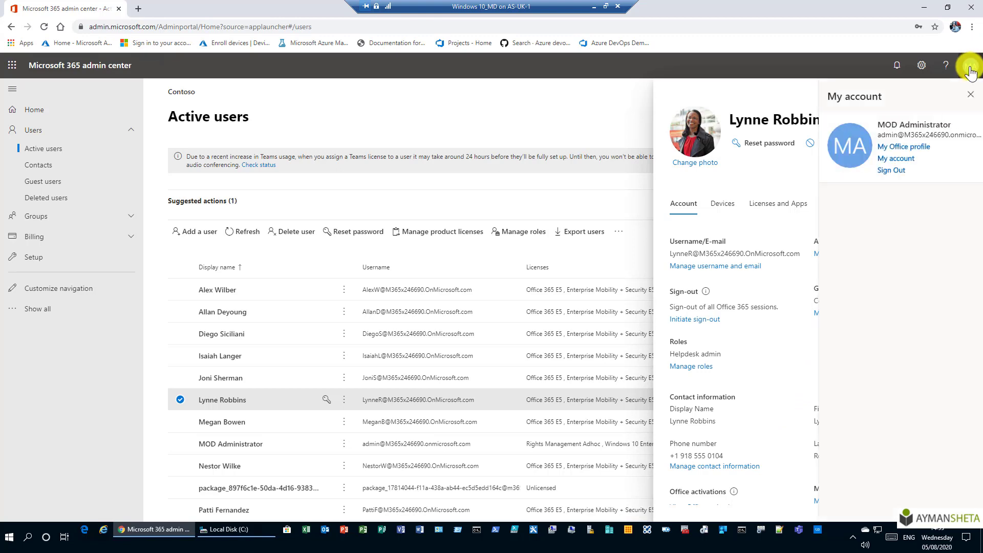
left_click(889, 171)
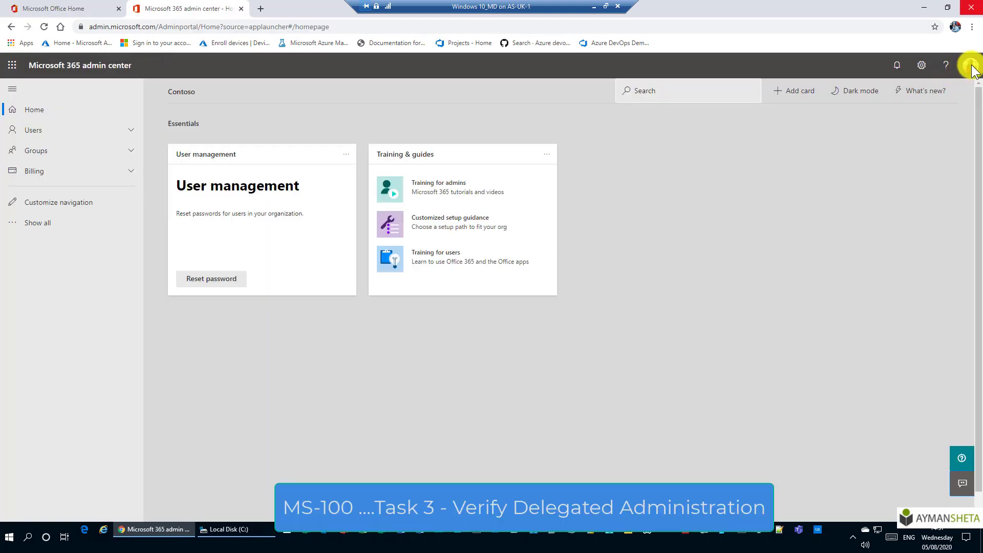
- Check which account is signed in to the admin center and show the active users list
left_click(970, 65)
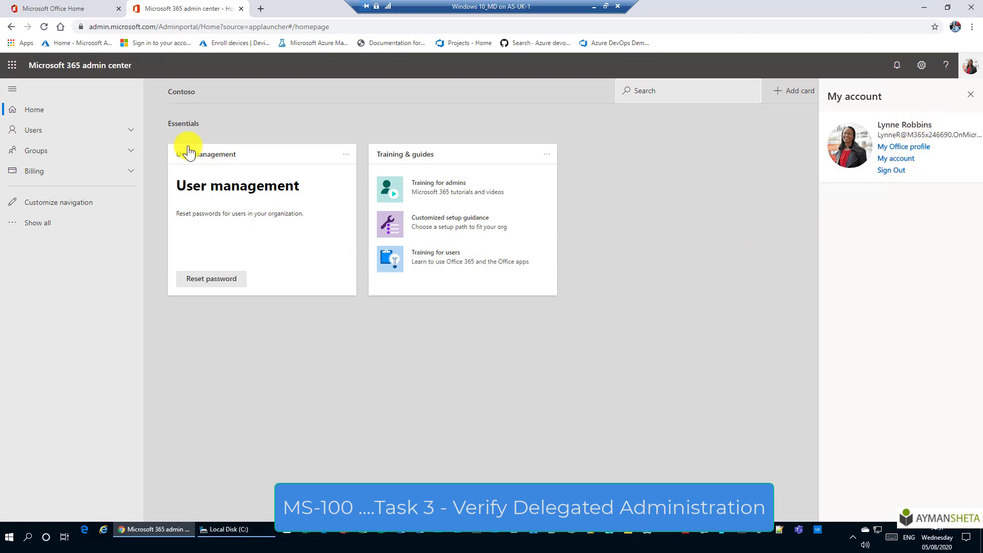
left_click(109, 131)
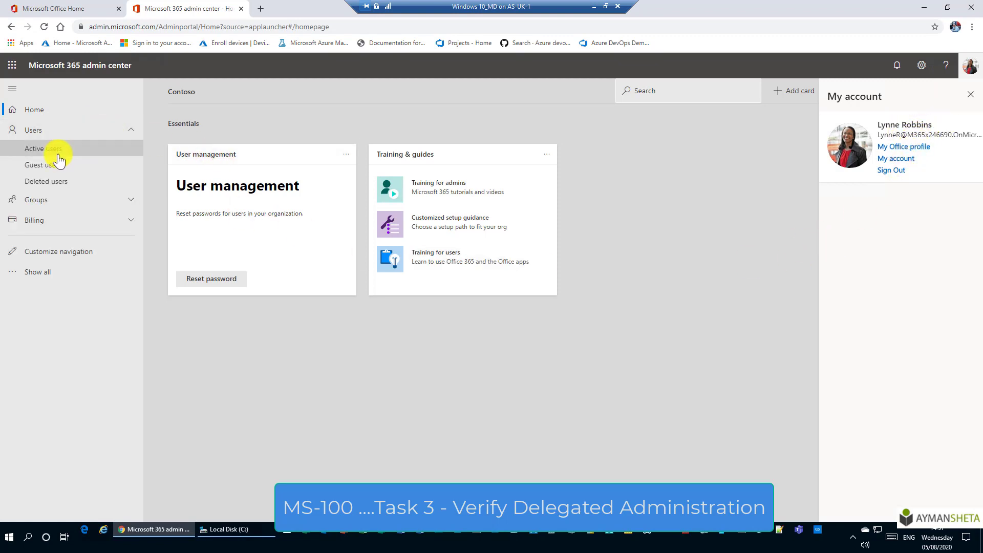
left_click(58, 153)
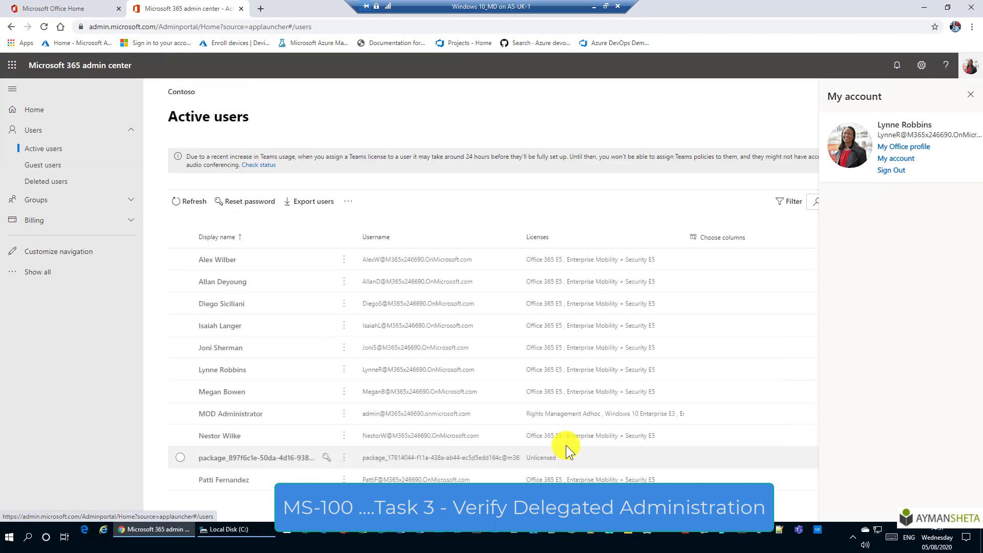
left_click(972, 96)
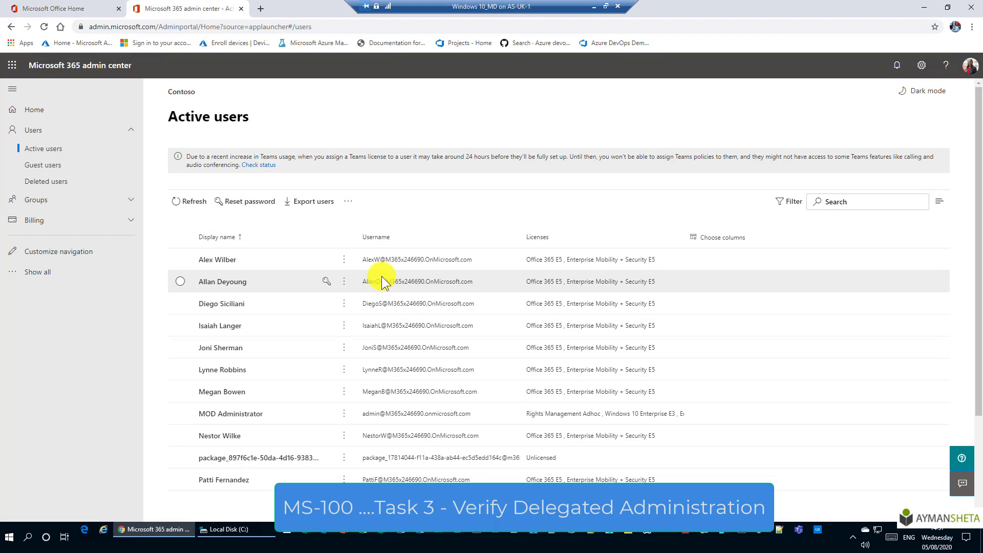
- Try to reset the billing admin user's password to a self-created one, entering the new password and declining to save it in the browser
left_click(223, 307)
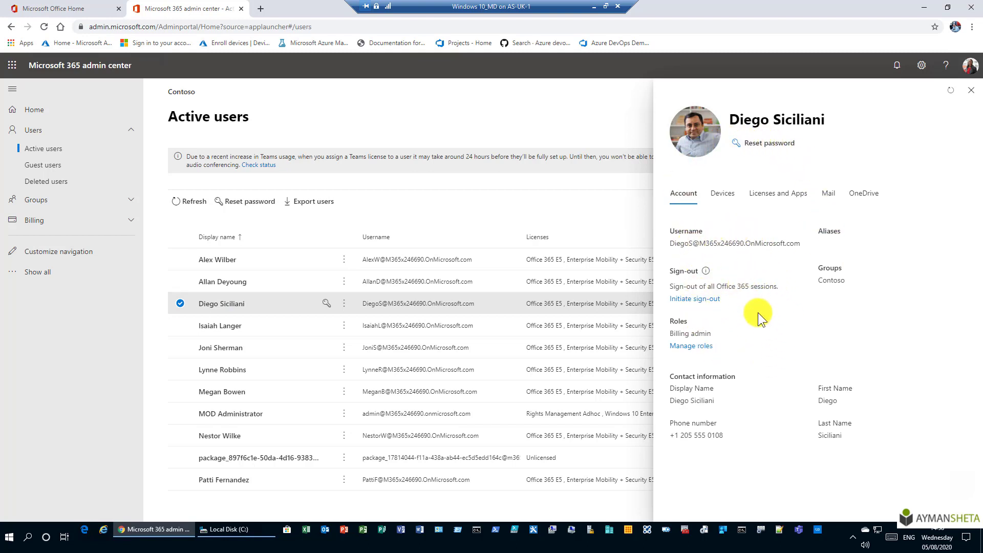
left_click(758, 143)
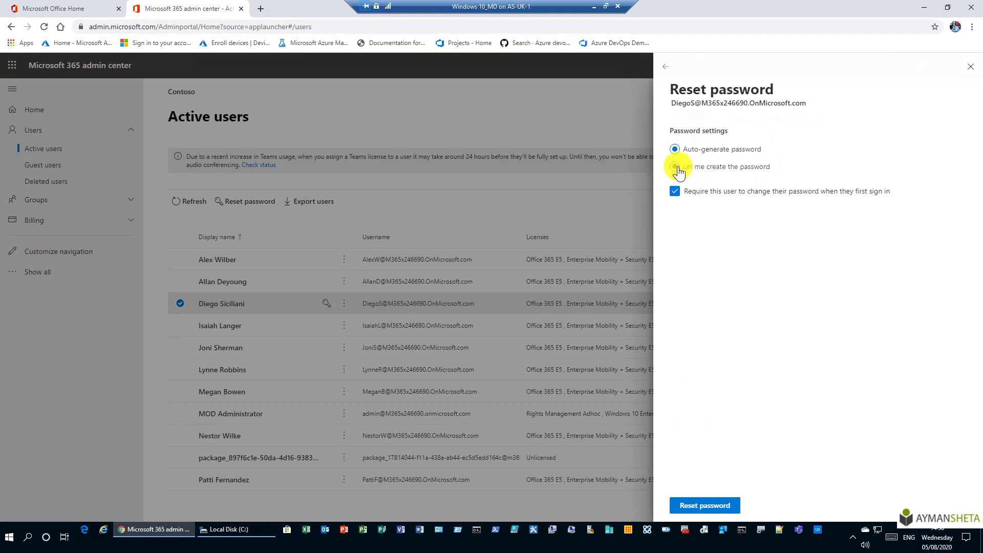
left_click(723, 166)
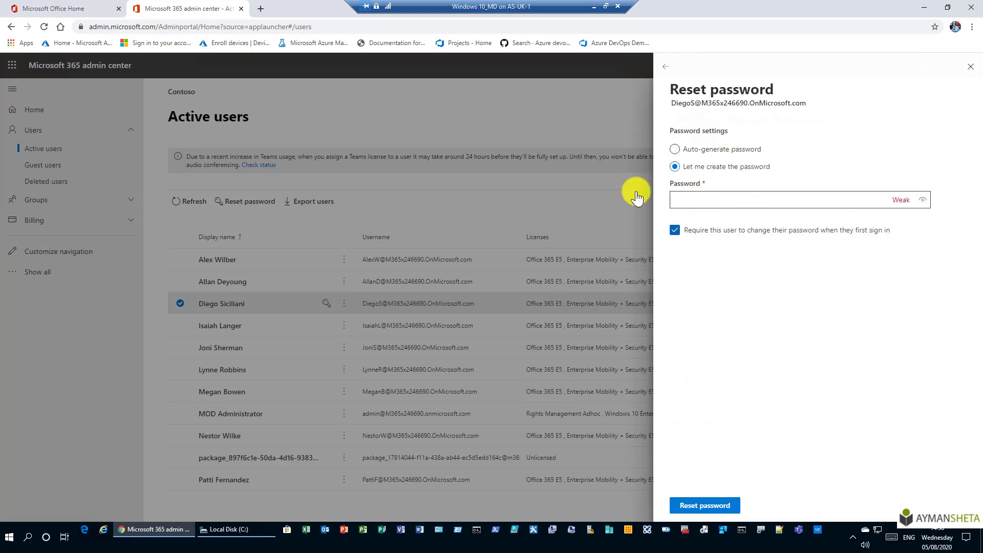
left_click(683, 200)
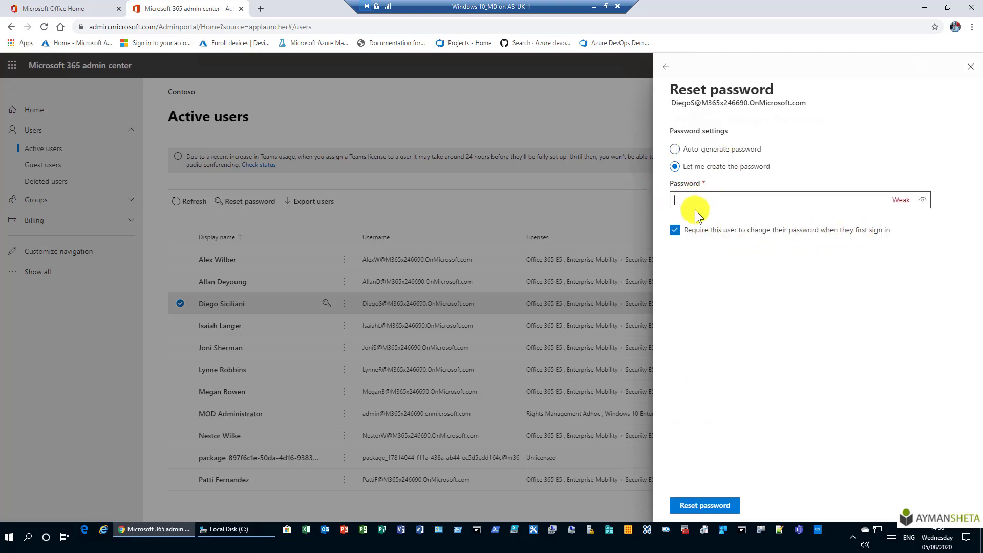
key("ctrl+v")
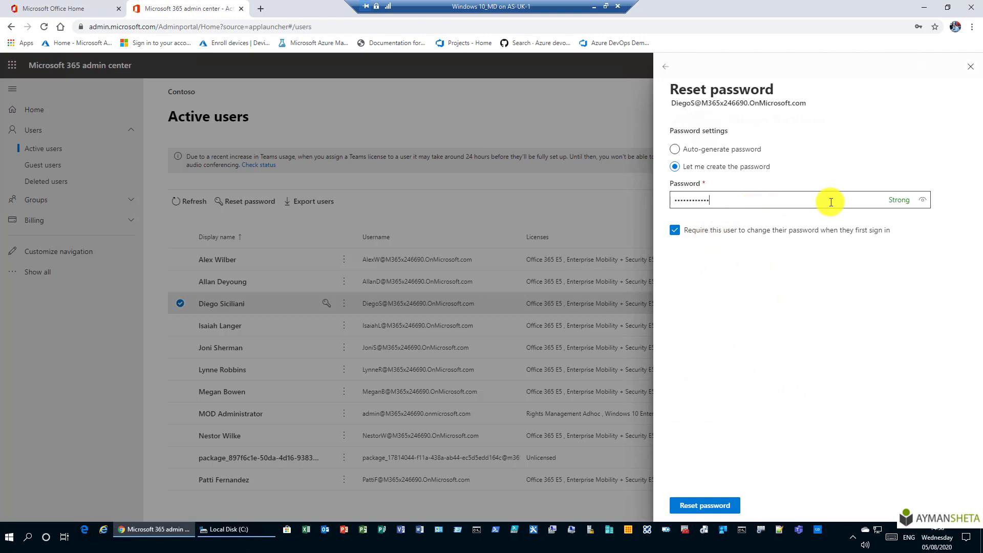
left_click(698, 506)
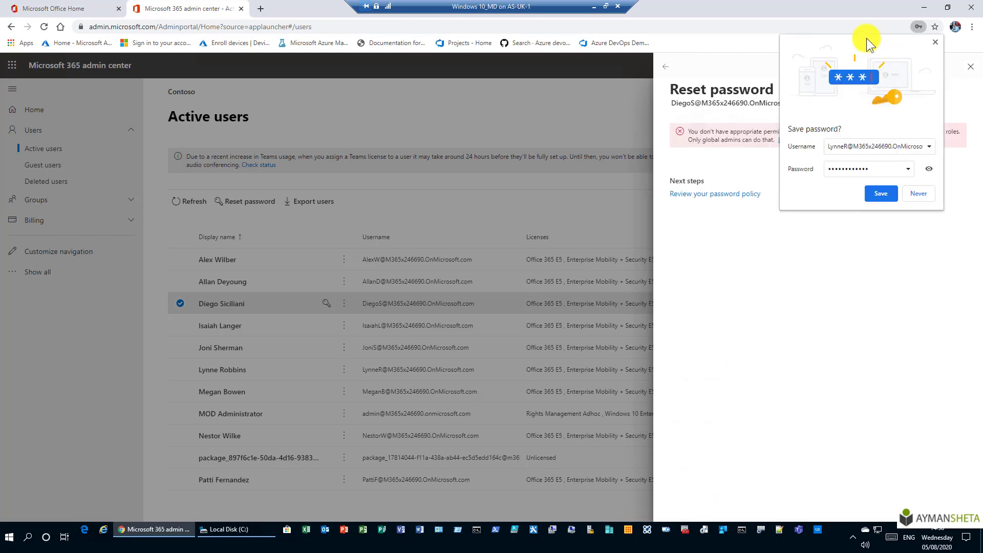
left_click(936, 43)
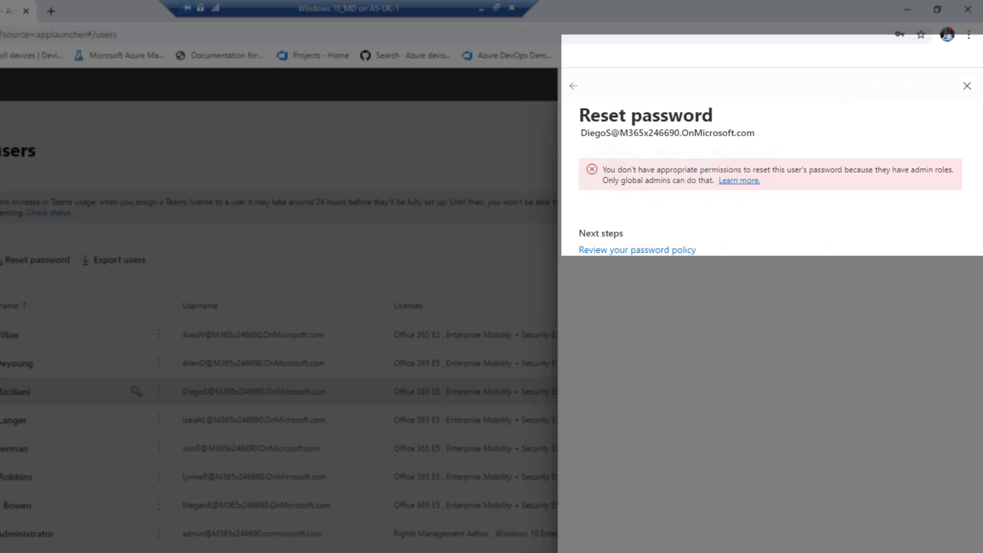
- Open the help article on admin roles linked from the permission error, and close the billing admin user's details
left_click(739, 180)
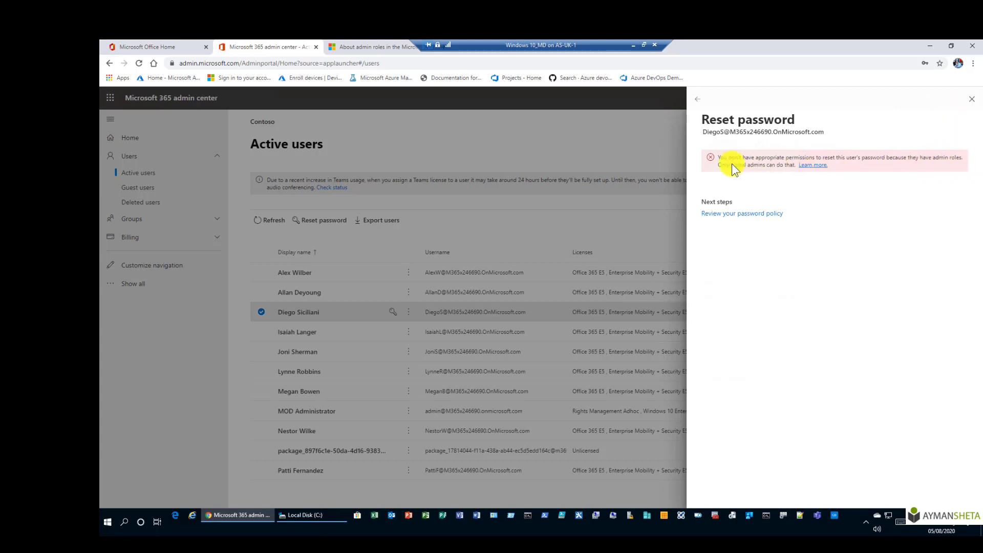
left_click(694, 101)
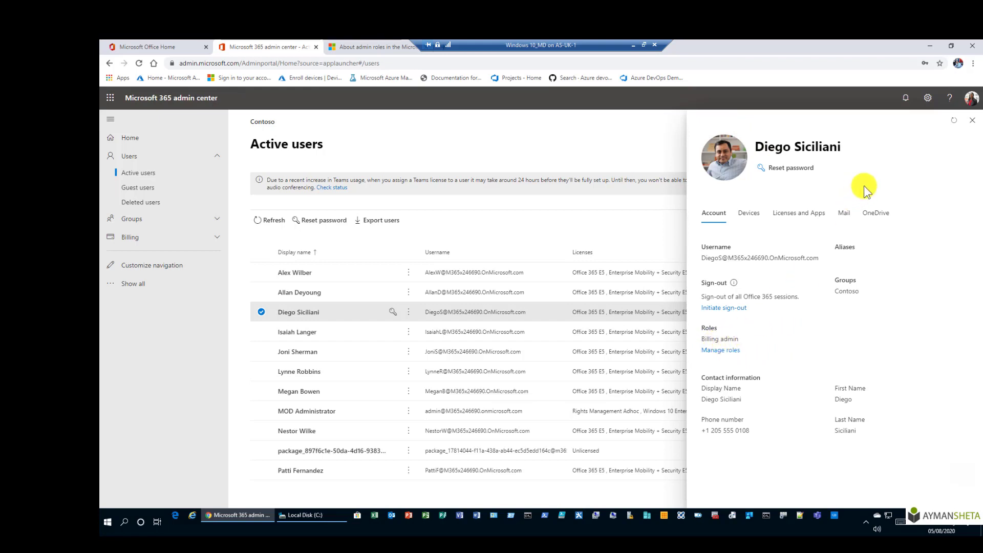
left_click(973, 125)
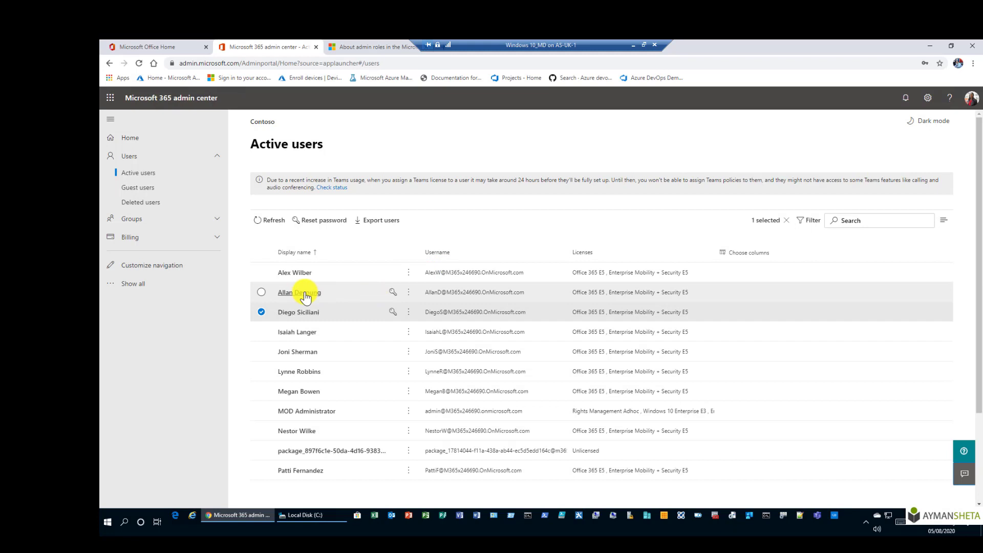
- Reset the password of the second listed user to a self-created one, entering the new password and declining to save it in the browser
left_click(305, 294)
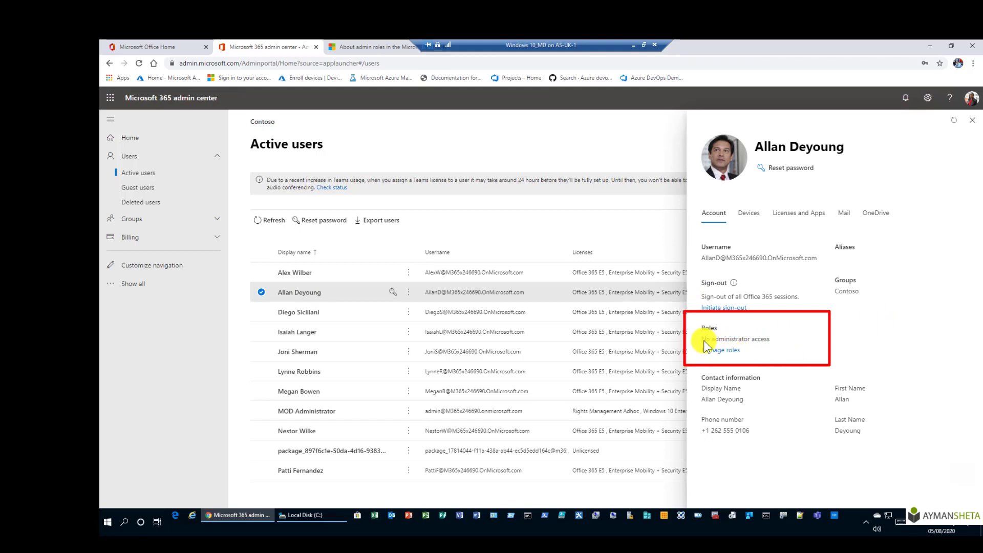
left_click(784, 172)
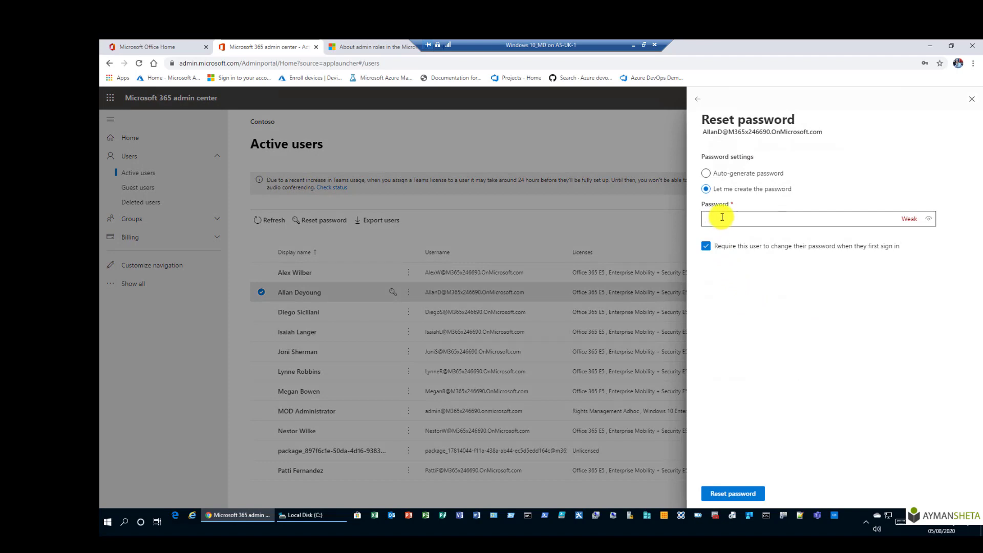
left_click(722, 217)
key("ctrl+v")
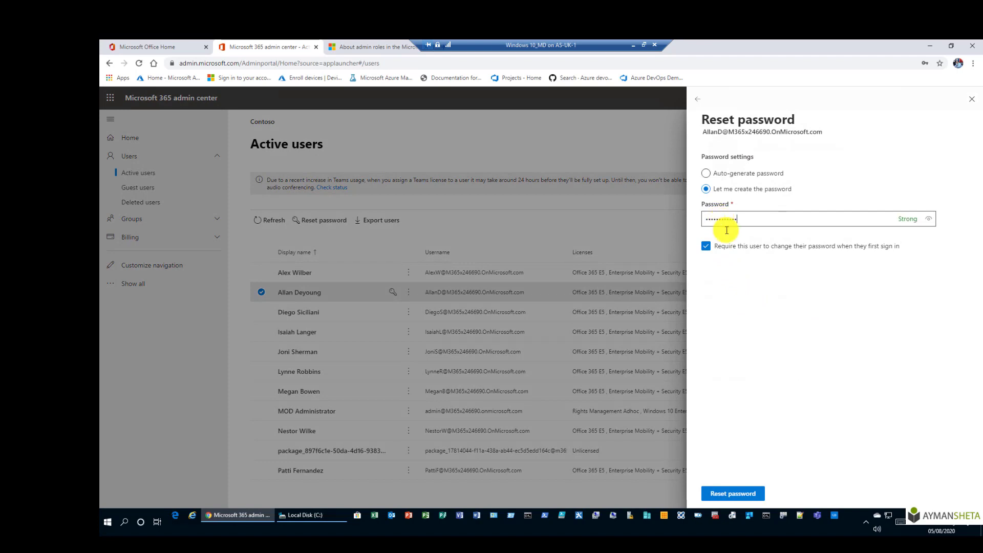
left_click(724, 494)
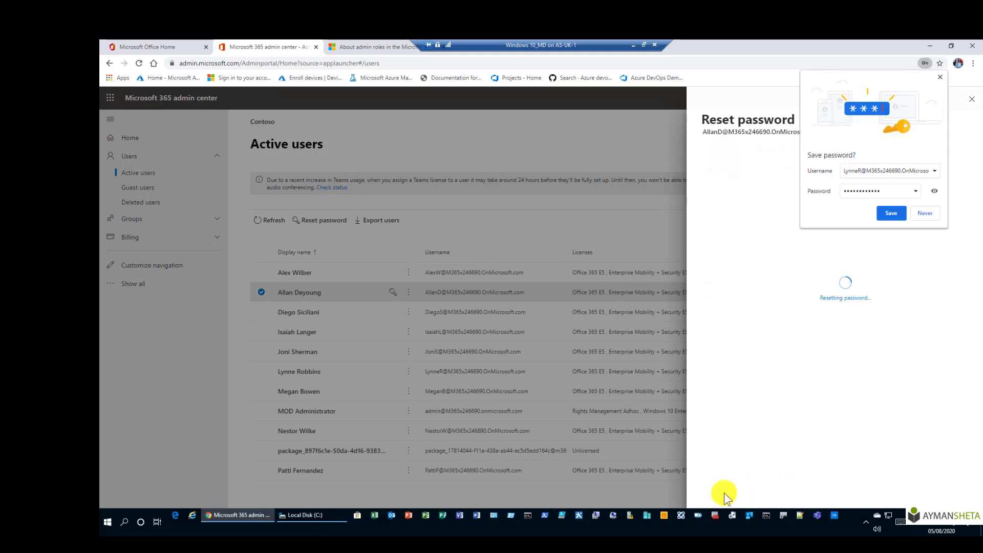
left_click(940, 78)
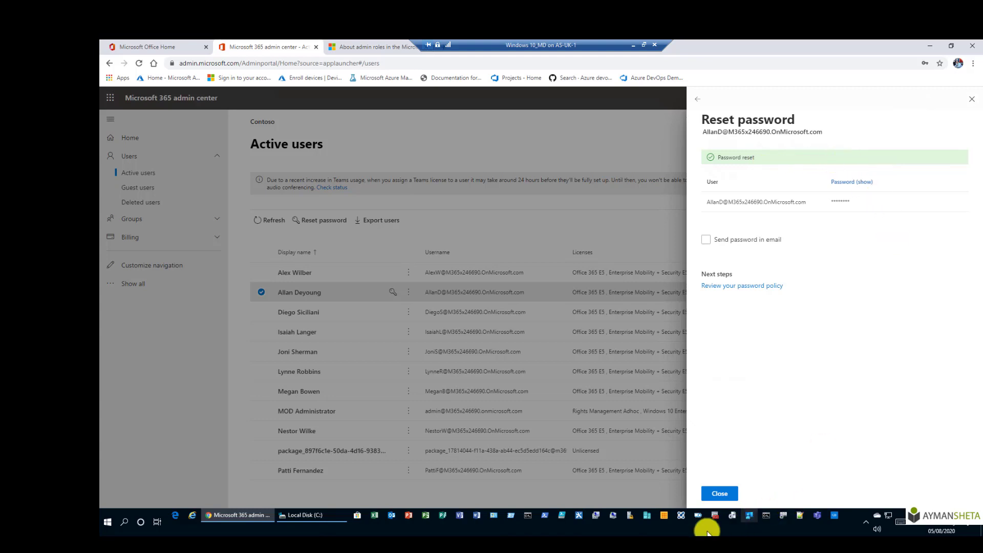
left_click(719, 494)
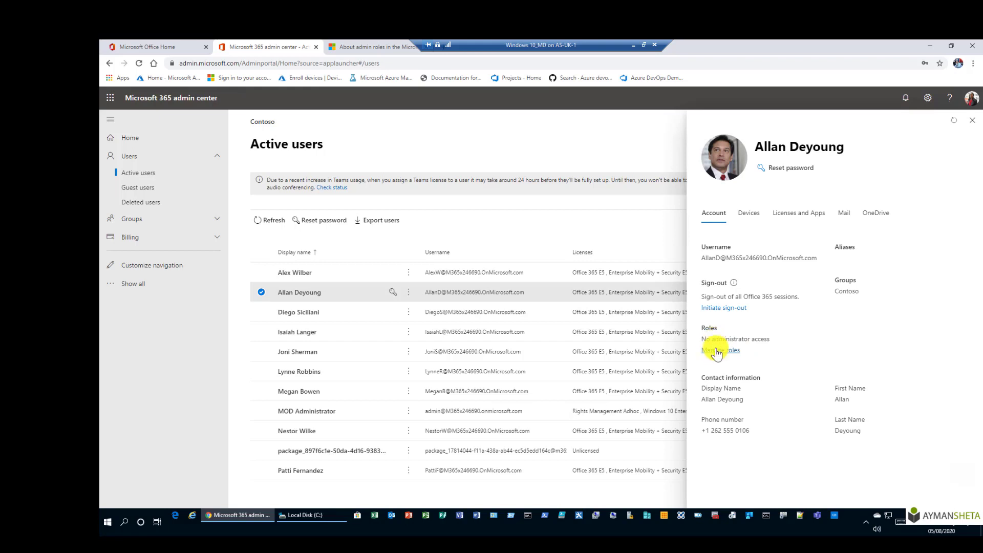
- Close the user's details and return to the admin center home page
left_click(973, 121)
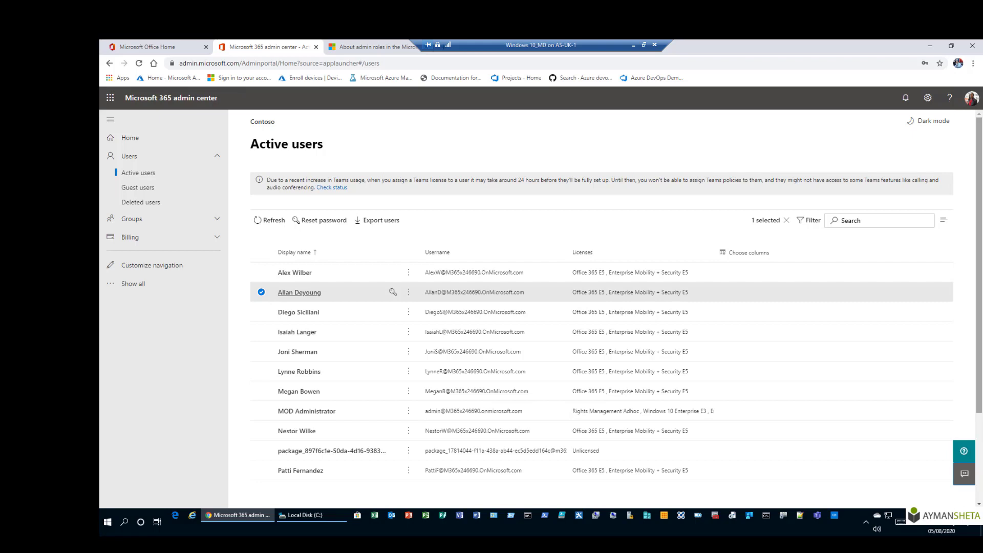
left_click(216, 156)
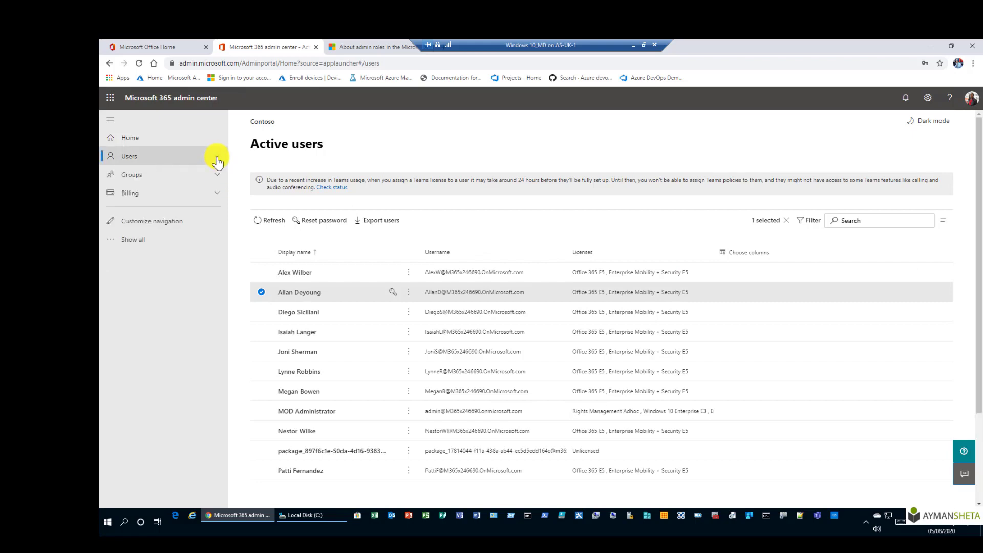
left_click(132, 139)
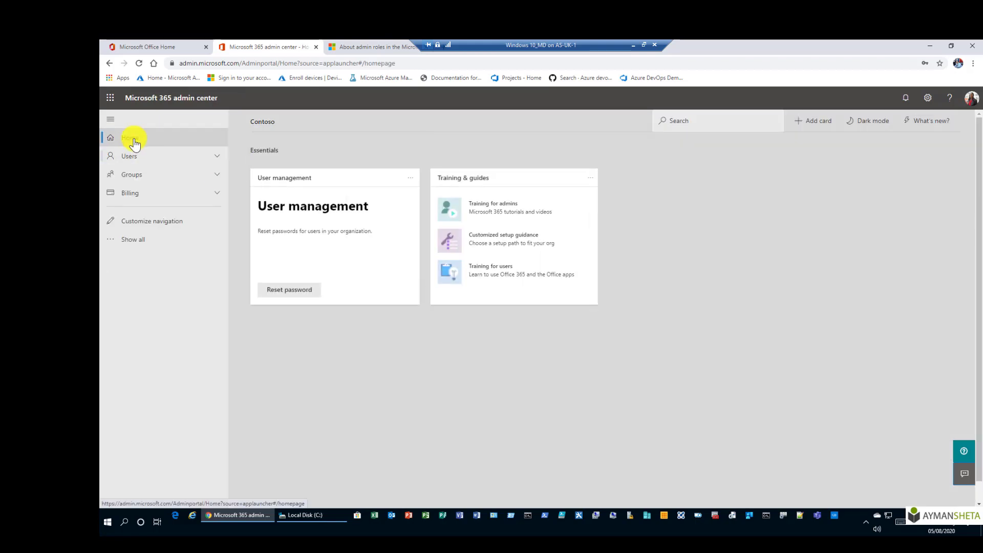